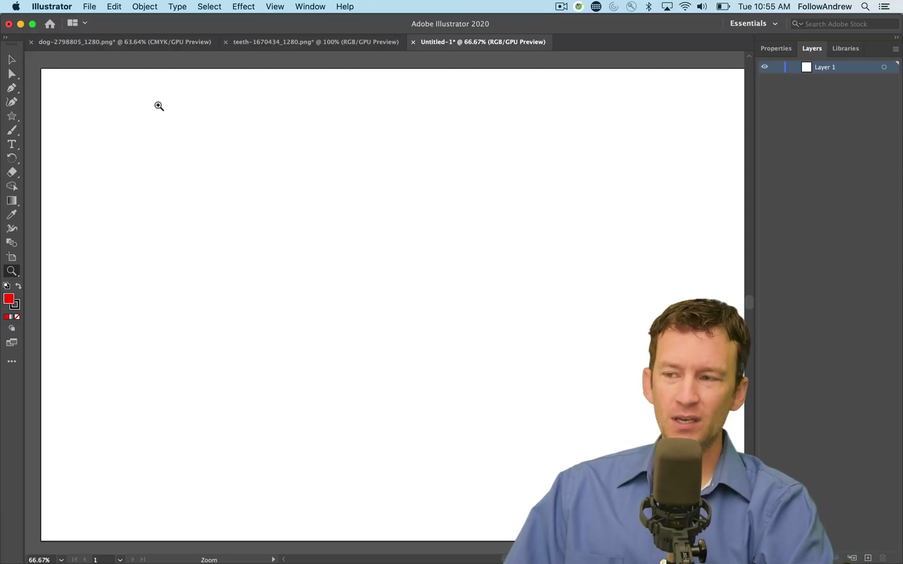
# Step: Draw a closed, straight-sided red shape resembling an arrow pointing up and right, using nine corner points with the Pen tool
pyautogui.click(9, 92)
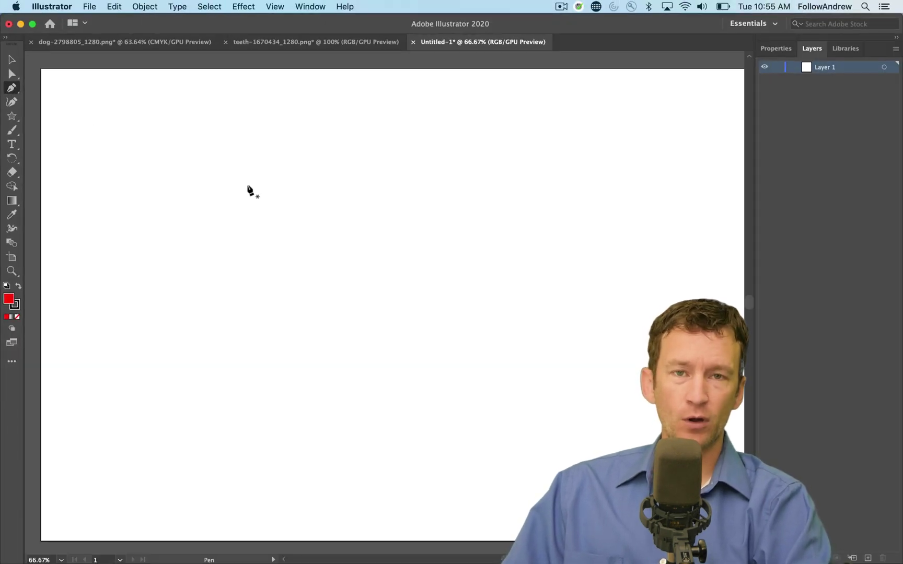
pyautogui.click(237, 154)
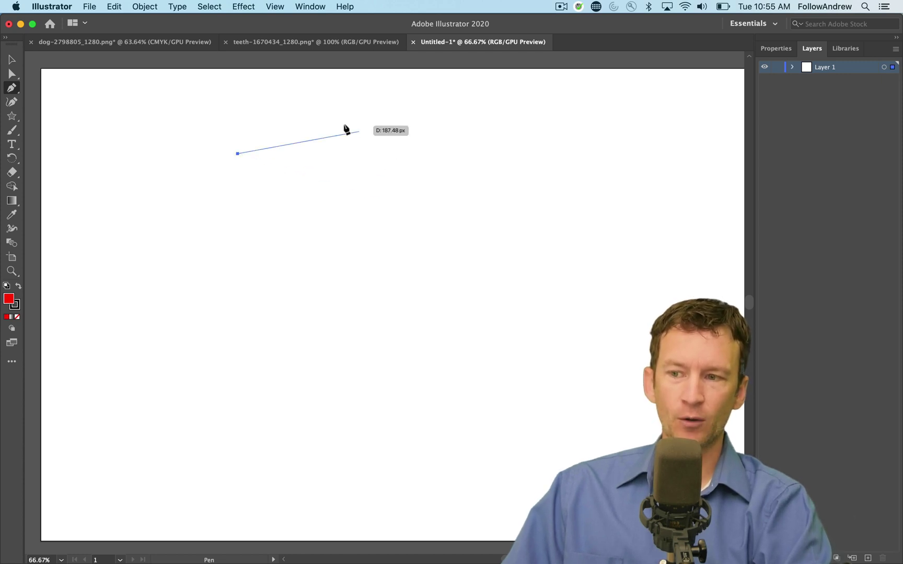
pyautogui.click(555, 151)
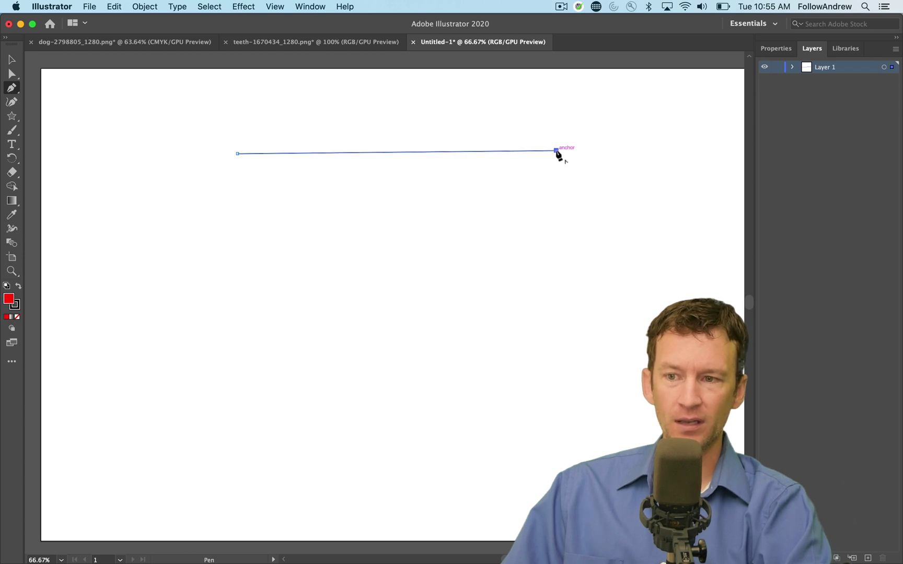
pyautogui.click(558, 345)
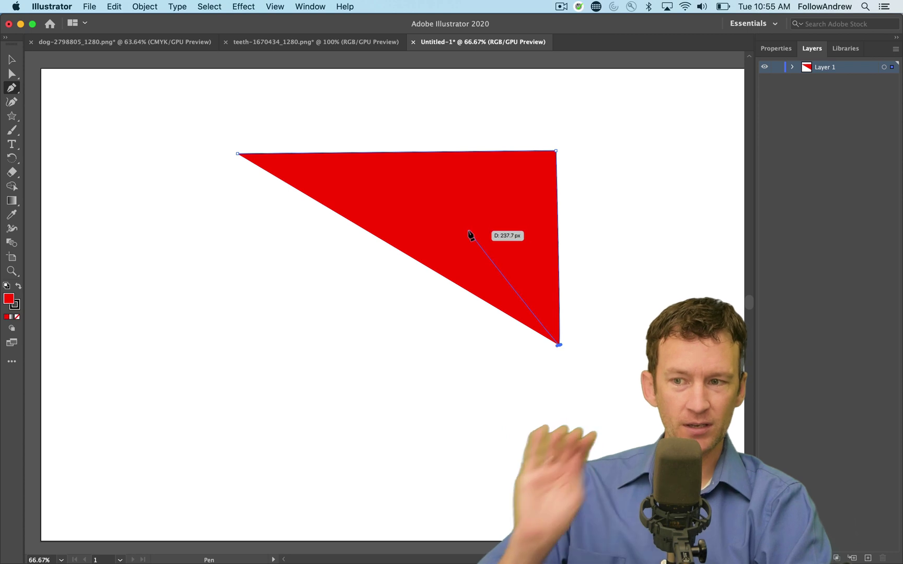
pyautogui.click(495, 214)
pyautogui.click(432, 283)
pyautogui.click(398, 376)
pyautogui.click(256, 346)
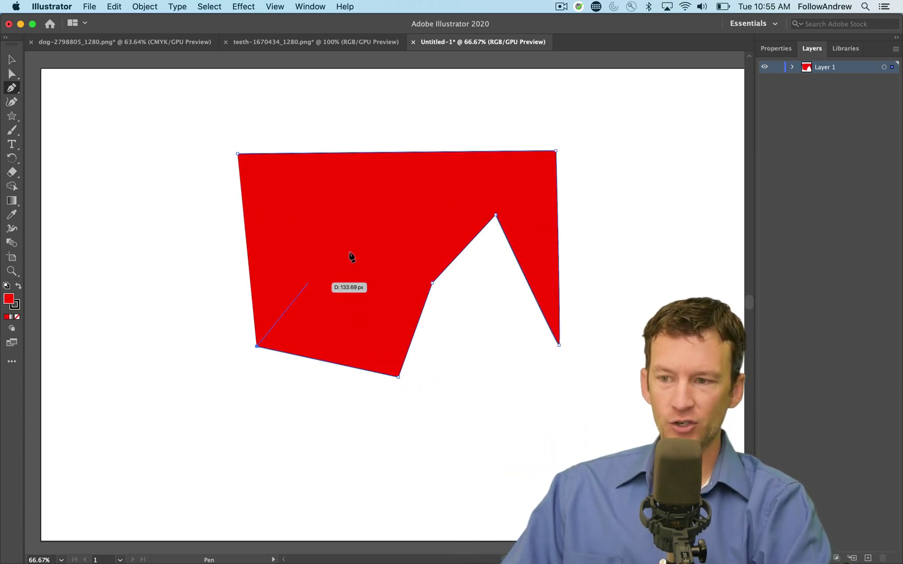
pyautogui.click(355, 249)
pyautogui.click(385, 207)
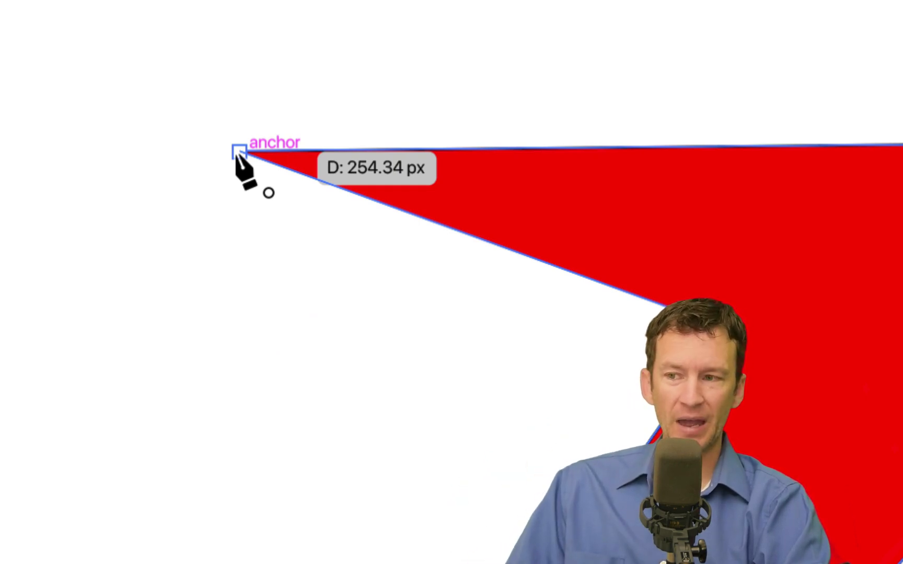
pyautogui.click(239, 152)
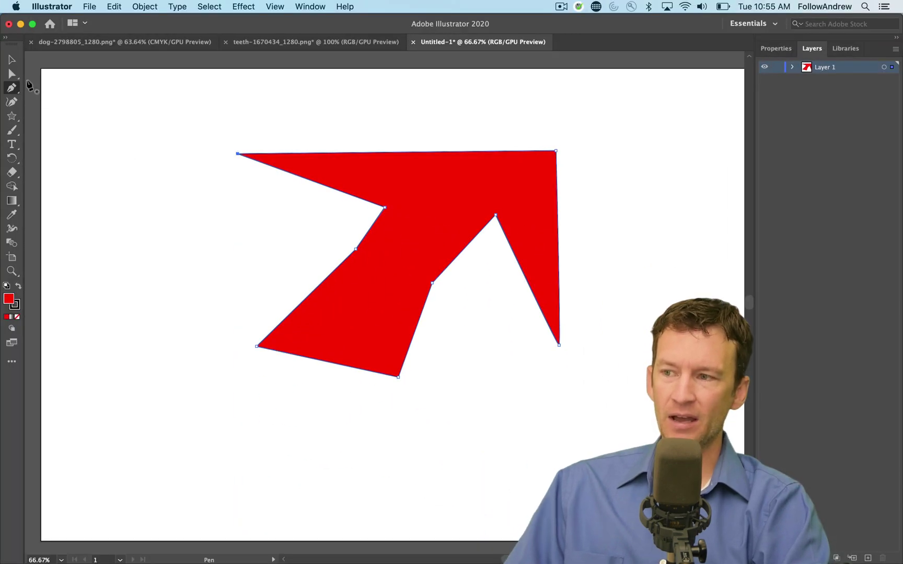
# Step: Reposition the entire arrow shape slightly on the artboard with the Selection tool
pyautogui.click(12, 59)
pyautogui.moveTo(419, 250)
pyautogui.mouseDown()
pyautogui.moveTo(352, 338)
pyautogui.moveTo(466, 294)
pyautogui.moveTo(405, 244)
pyautogui.moveTo(424, 250)
pyautogui.mouseUp()
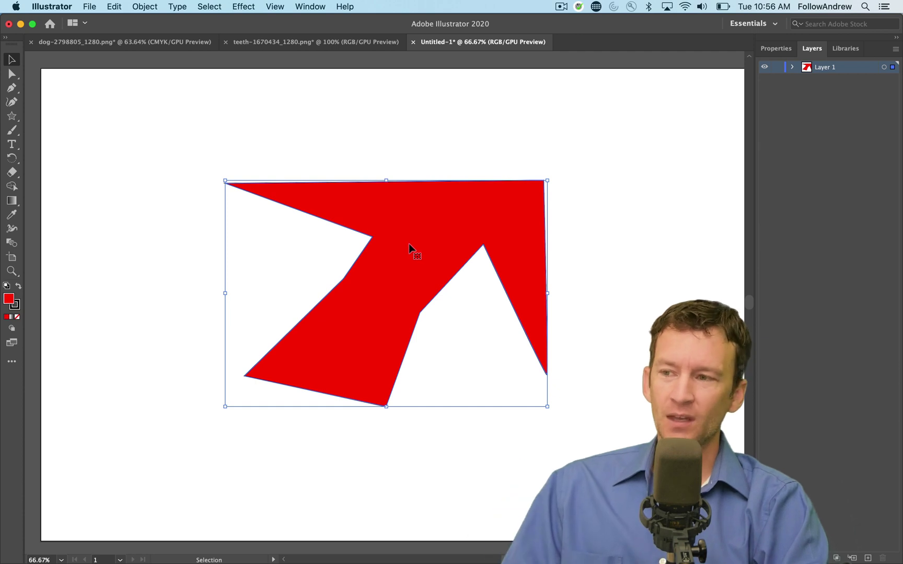
pyautogui.click(149, 171)
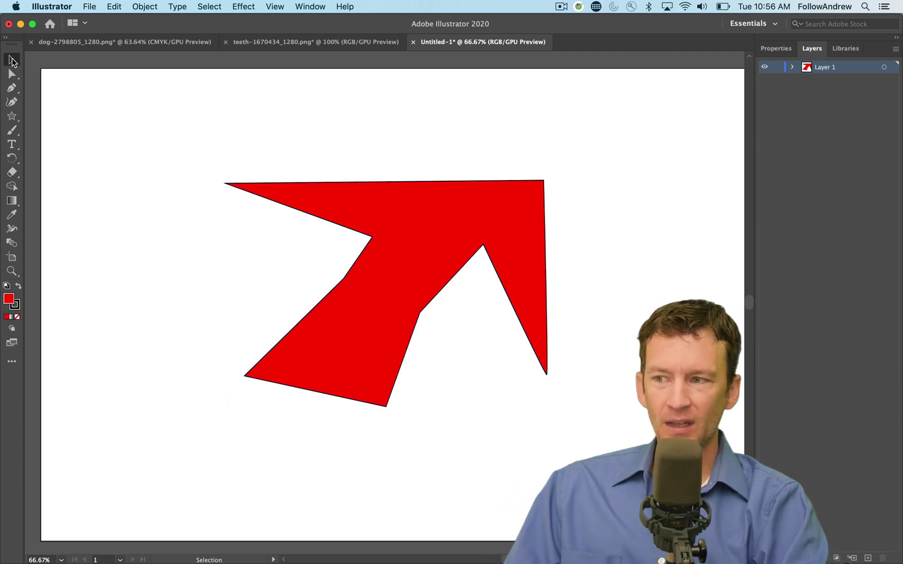
pyautogui.moveTo(448, 272); pyautogui.dragTo(435, 244)
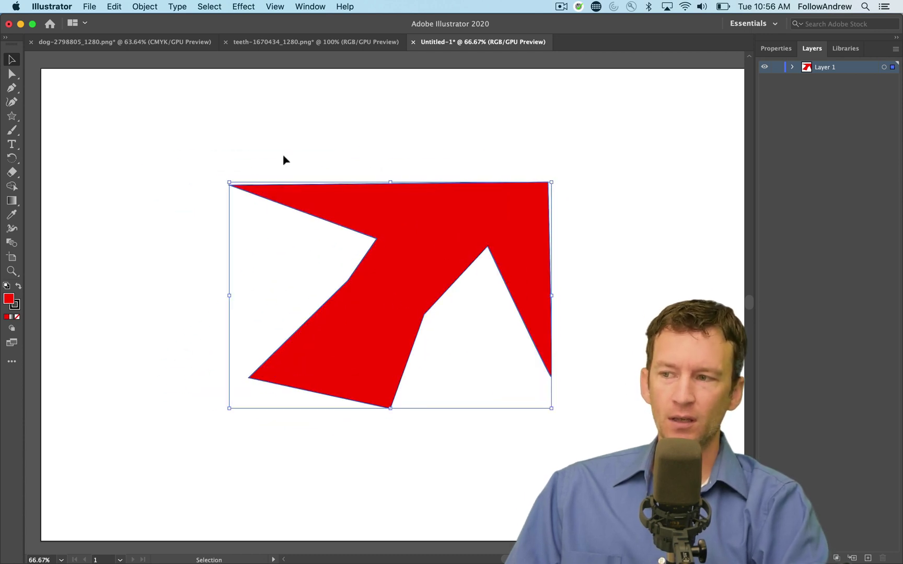
# Step: Examine the arrow's individual anchor points with Direct Selection, and compare them with its bounding box when the whole shape is selected
pyautogui.click(13, 76)
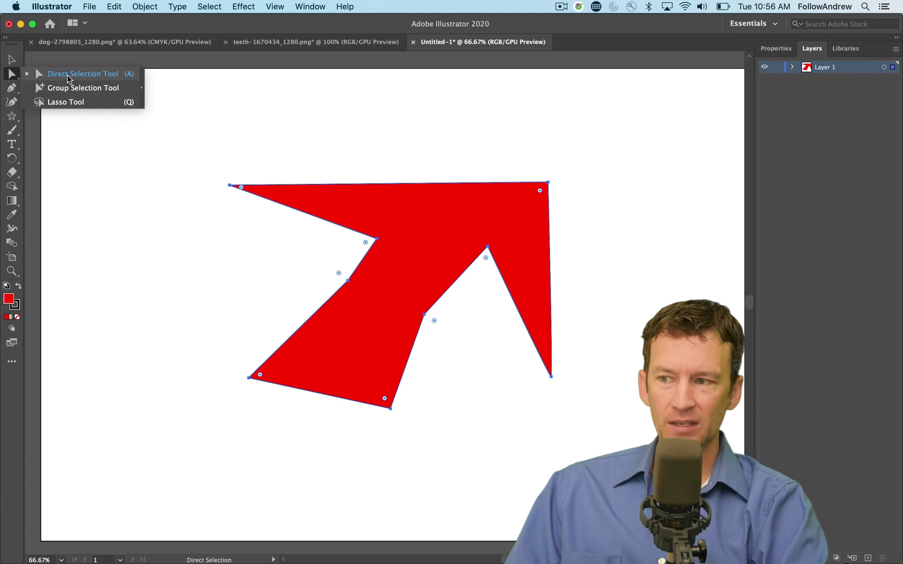
pyautogui.click(11, 75)
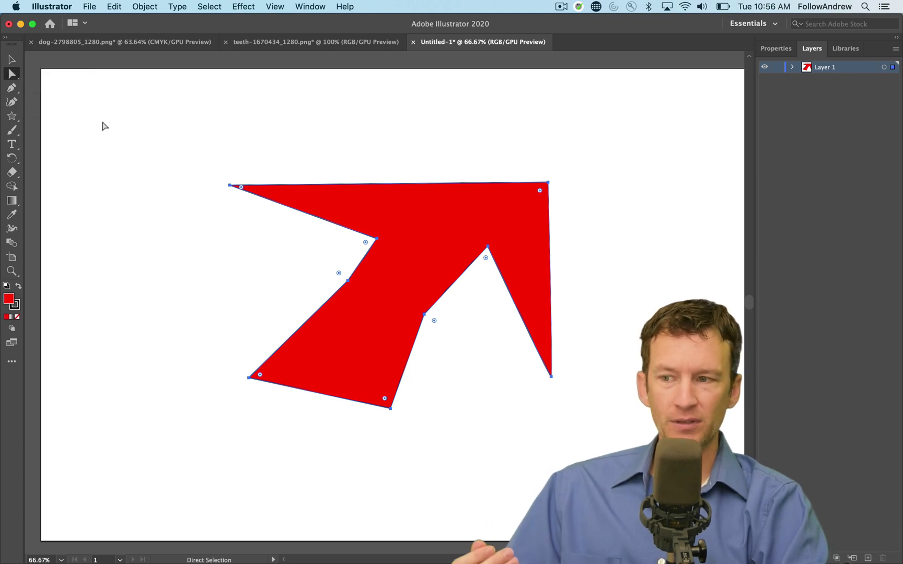
pyautogui.click(12, 59)
pyautogui.click(467, 424)
pyautogui.click(399, 372)
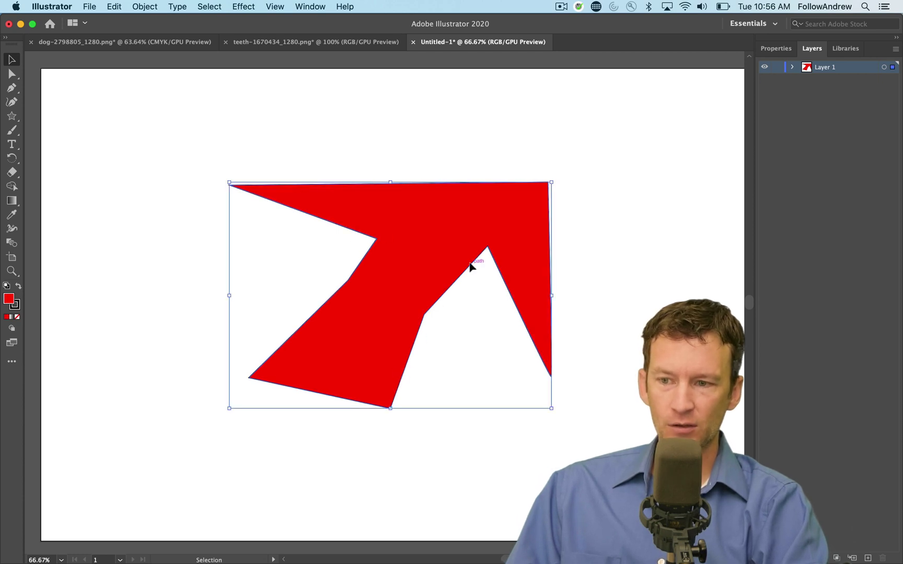
# Step: Isolate the arrow shape and reposition its upper-left tip up and inward and its lower-right tip up and outward
pyautogui.doubleClick(470, 265)
pyautogui.click(31, 59)
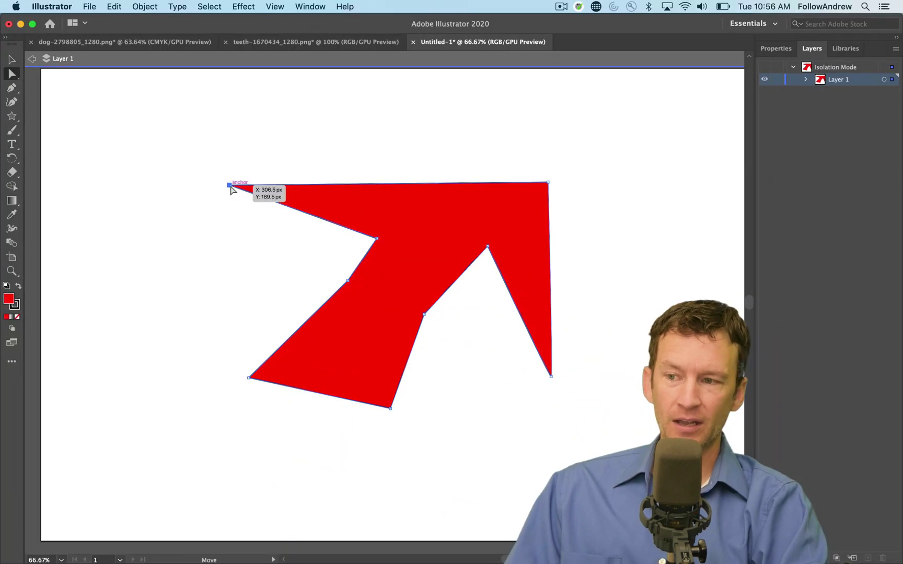
pyautogui.moveTo(232, 192); pyautogui.dragTo(302, 496)
pyautogui.moveTo(250, 281); pyautogui.dragTo(291, 165)
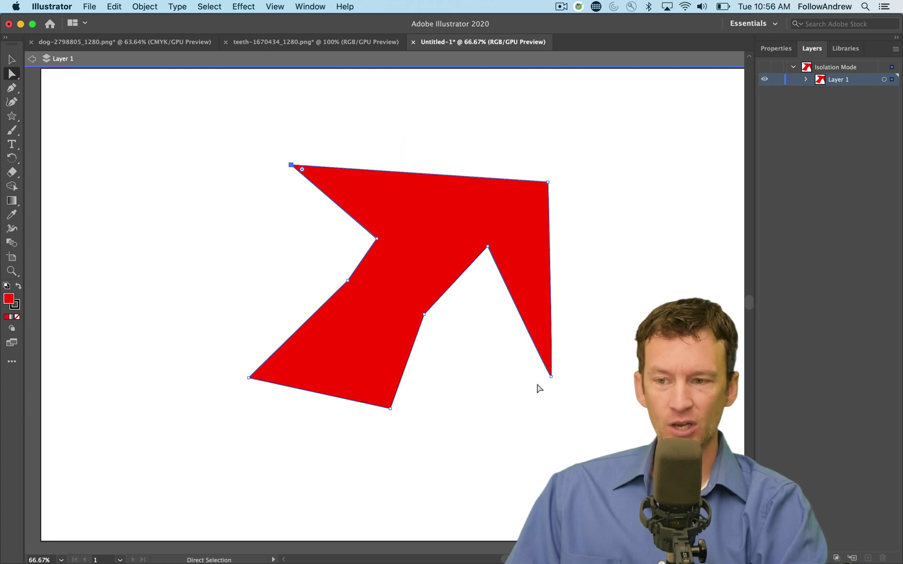
pyautogui.moveTo(551, 378); pyautogui.dragTo(634, 328)
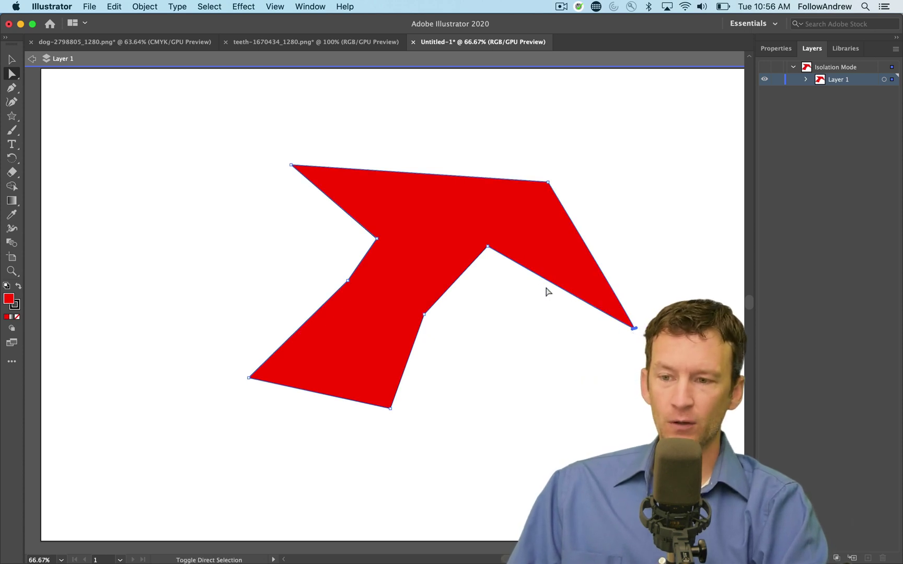
# Step: Select the two anchors of the inner notch together with the lower-right tip, shift them downward as a group, and deselect
pyautogui.click(488, 247)
pyautogui.click(425, 314)
pyautogui.click(487, 247)
pyautogui.moveTo(487, 249); pyautogui.dragTo(495, 335)
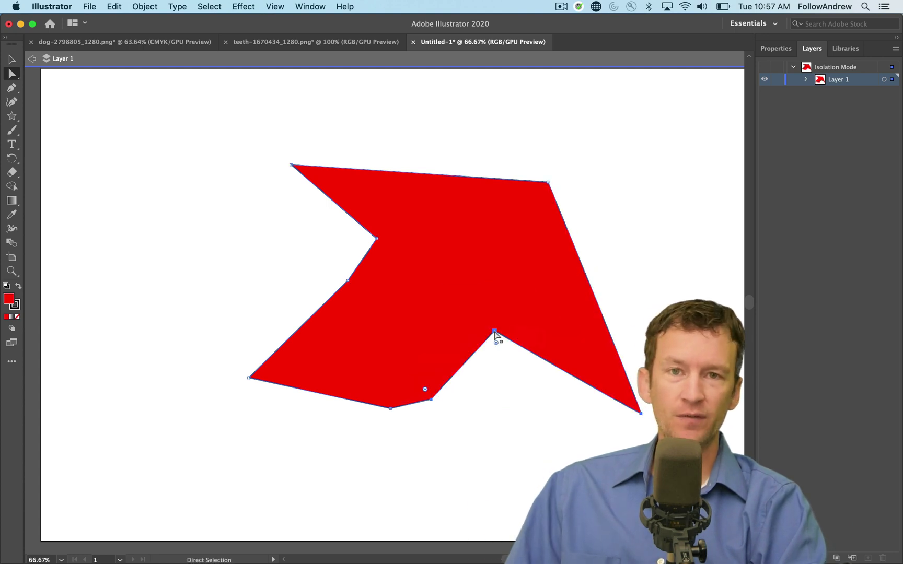
pyautogui.click(495, 332)
pyautogui.click(494, 332)
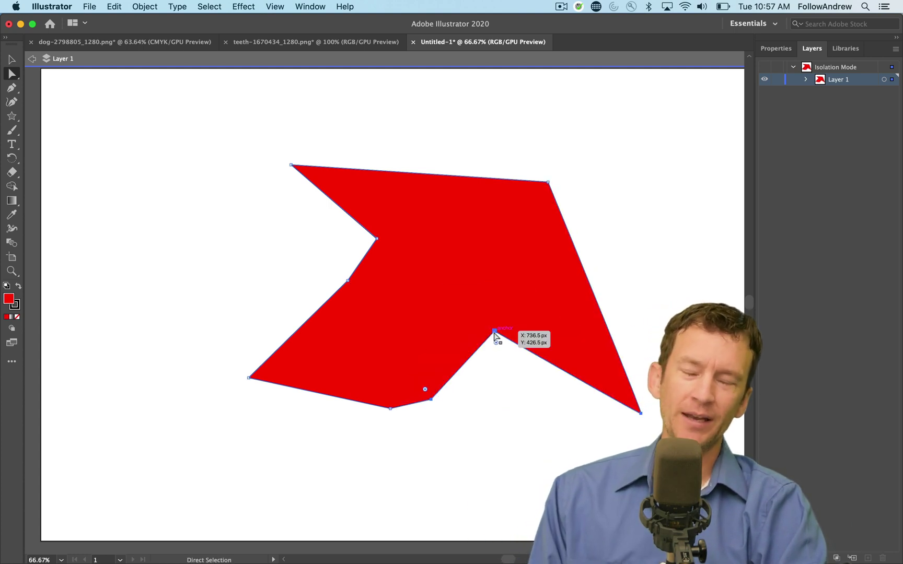
pyautogui.click(497, 375)
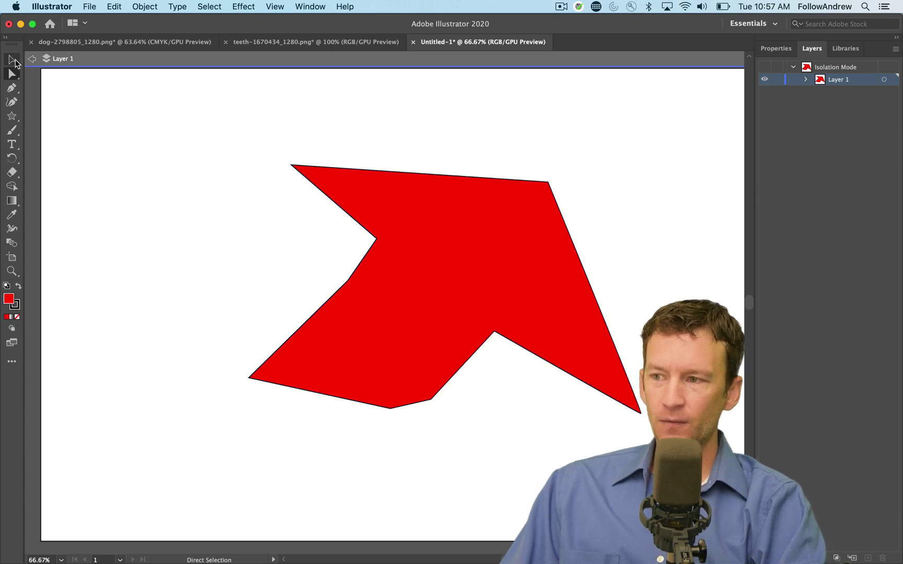
# Step: Leave isolation mode and delete the entire arrow shape
pyautogui.click(13, 61)
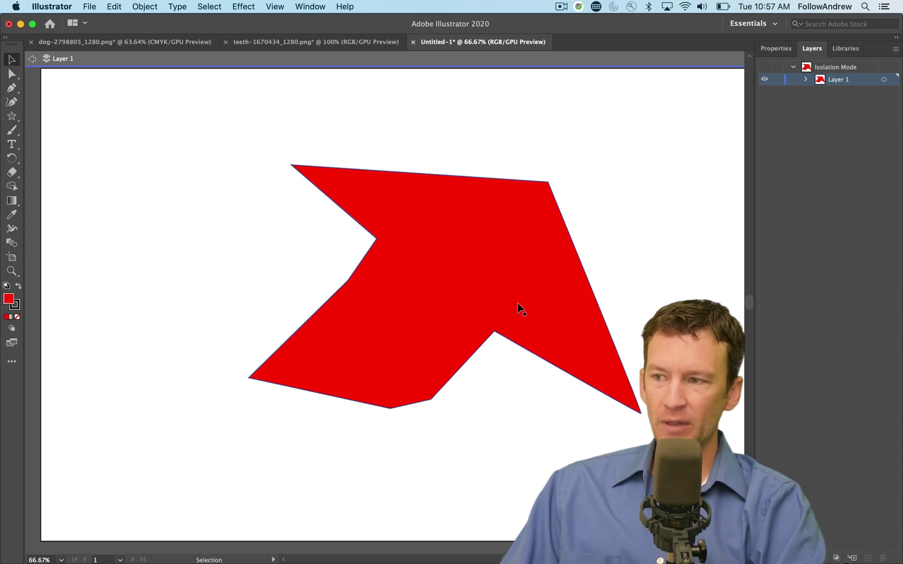
pyautogui.click(32, 59)
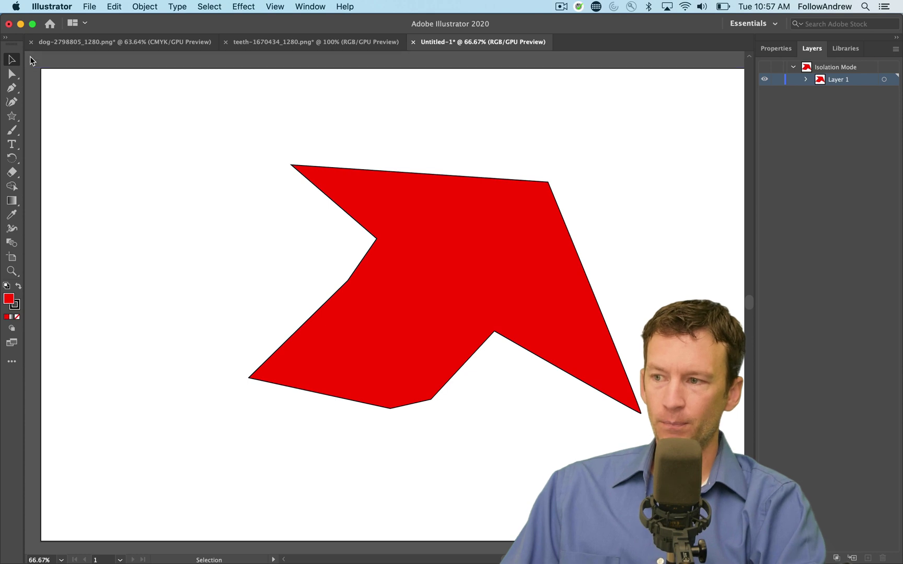
pyautogui.click(416, 257)
pyautogui.press('Delete')
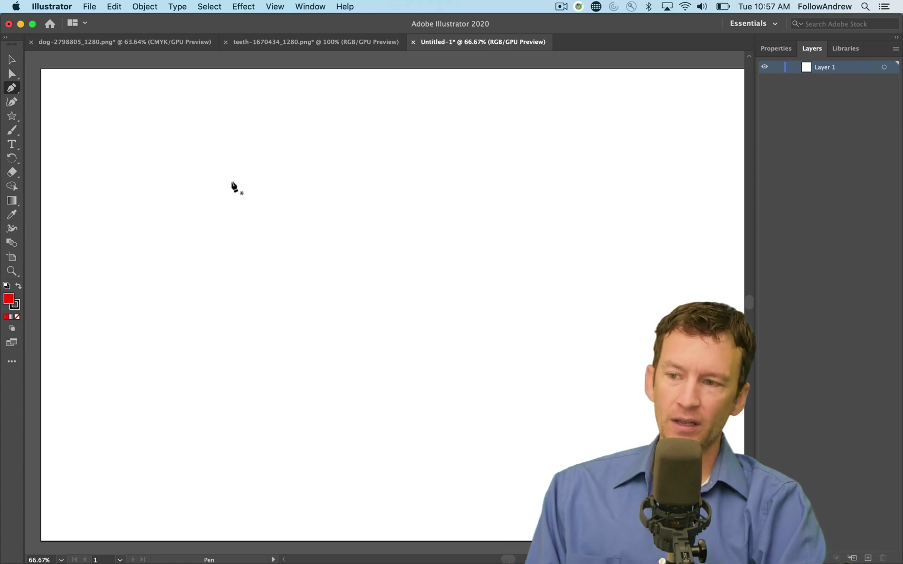
# Step: Start a new Pen path with an arched curve between two level anchor points about 382 px apart
pyautogui.click(467, 182)
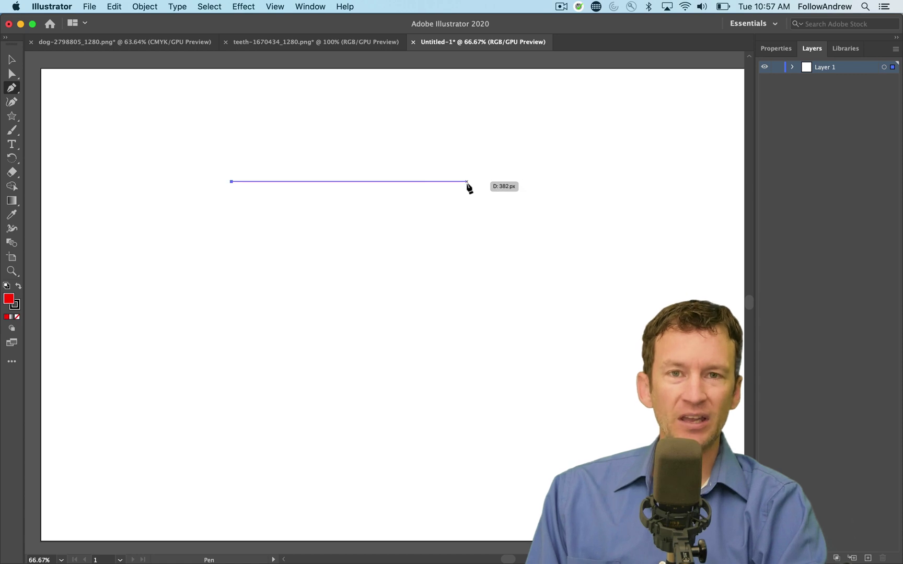
pyautogui.keyDown('super'); pyautogui.click(466, 184); pyautogui.keyUp('super')
pyautogui.moveTo(467, 182); pyautogui.dragTo(499, 255)
pyautogui.press('F2')
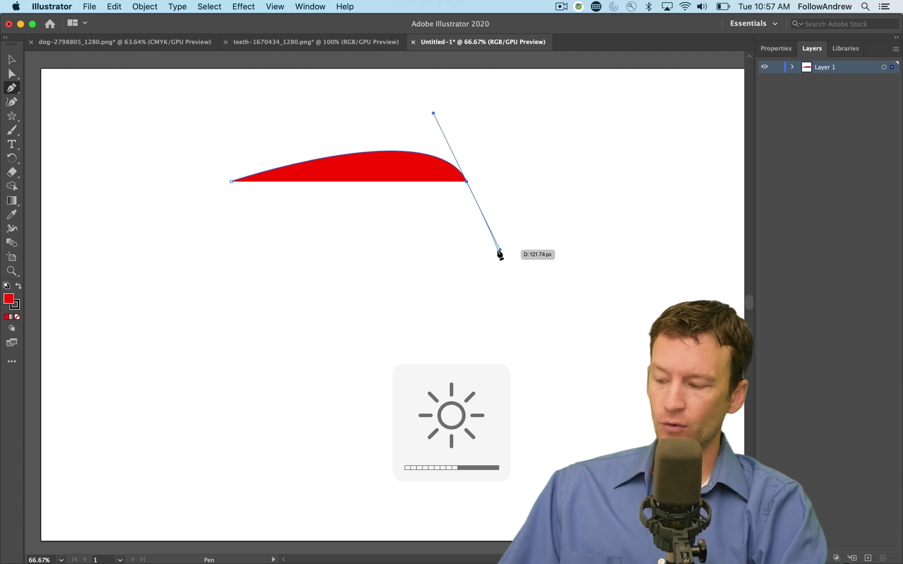
pyautogui.press('F2')
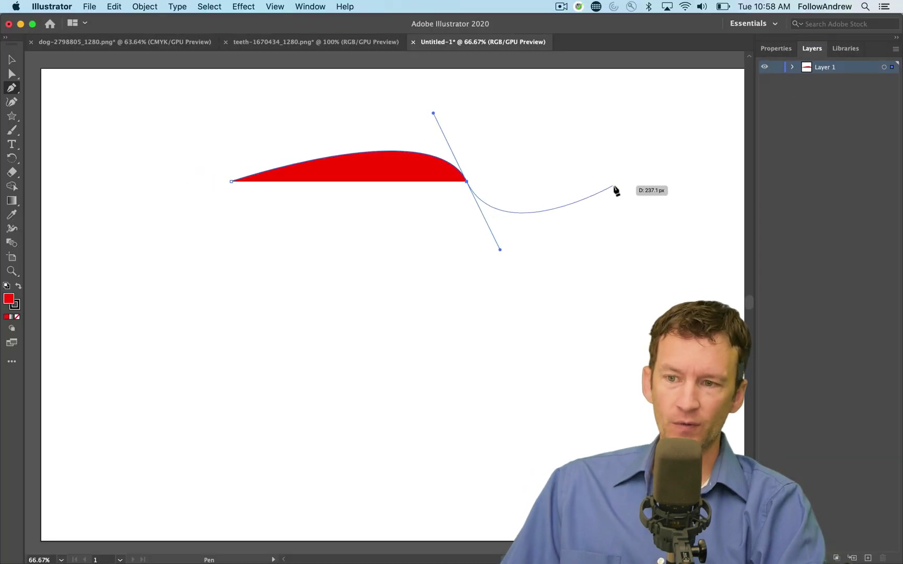
# Step: Continue the path with smooth curved anchors into a lobed red blob, and close it at its starting point
pyautogui.moveTo(614, 186); pyautogui.dragTo(668, 240)
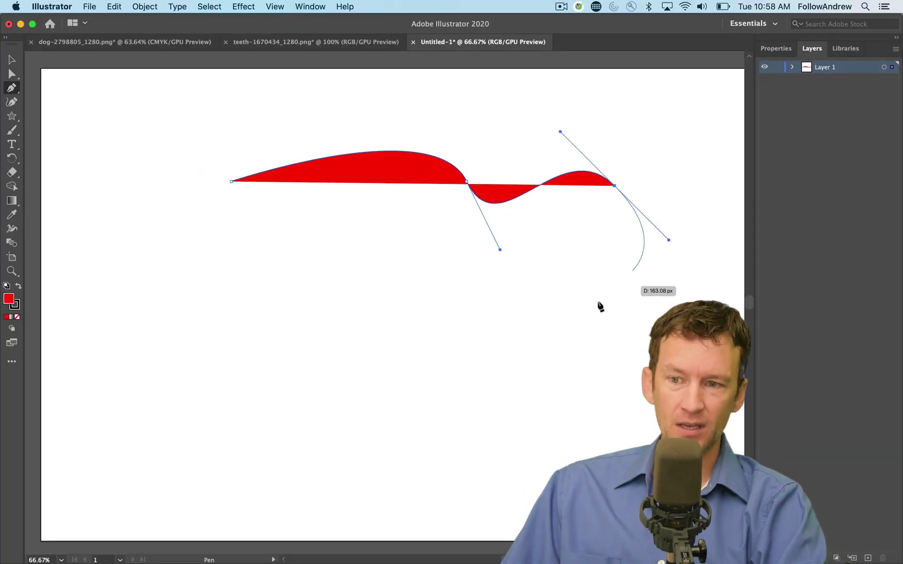
pyautogui.moveTo(528, 336); pyautogui.dragTo(465, 276)
pyautogui.moveTo(312, 290); pyautogui.dragTo(354, 374)
pyautogui.moveTo(265, 371); pyautogui.dragTo(216, 329)
pyautogui.moveTo(266, 247); pyautogui.dragTo(242, 211)
pyautogui.moveTo(185, 202); pyautogui.dragTo(188, 163)
pyautogui.click(231, 182)
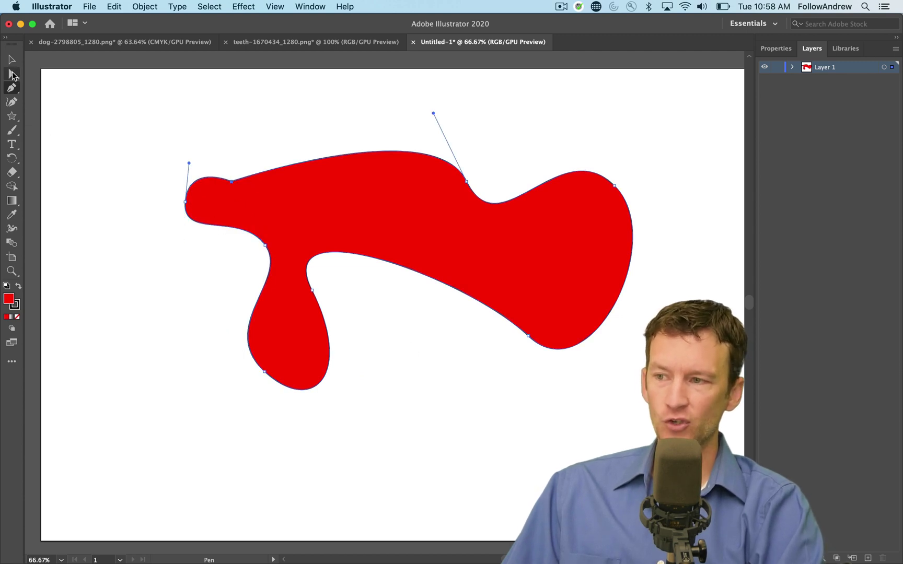
# Step: Move the anchor at the inner edge of the blob's lower lobe to the right with Direct Selection, widening the lobe
pyautogui.click(12, 75)
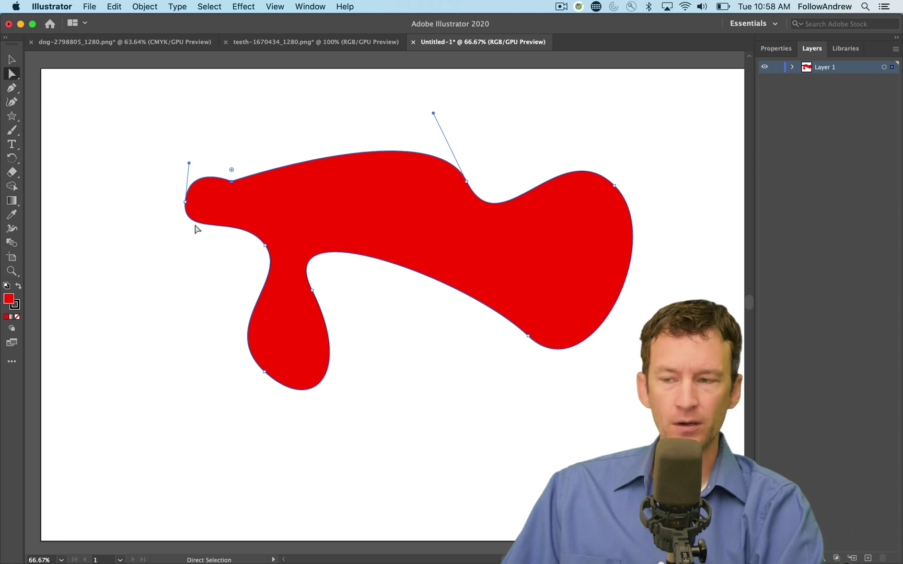
pyautogui.click(371, 350)
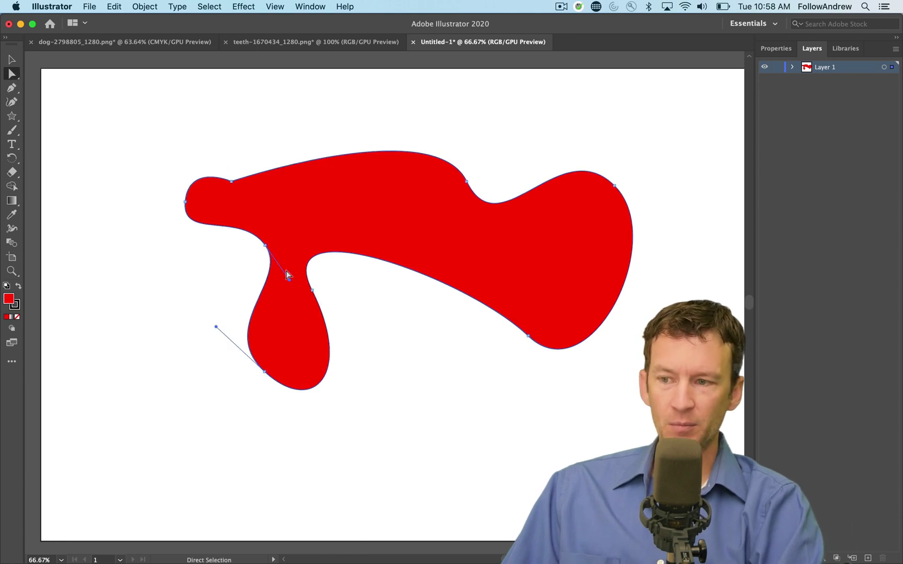
pyautogui.click(314, 291)
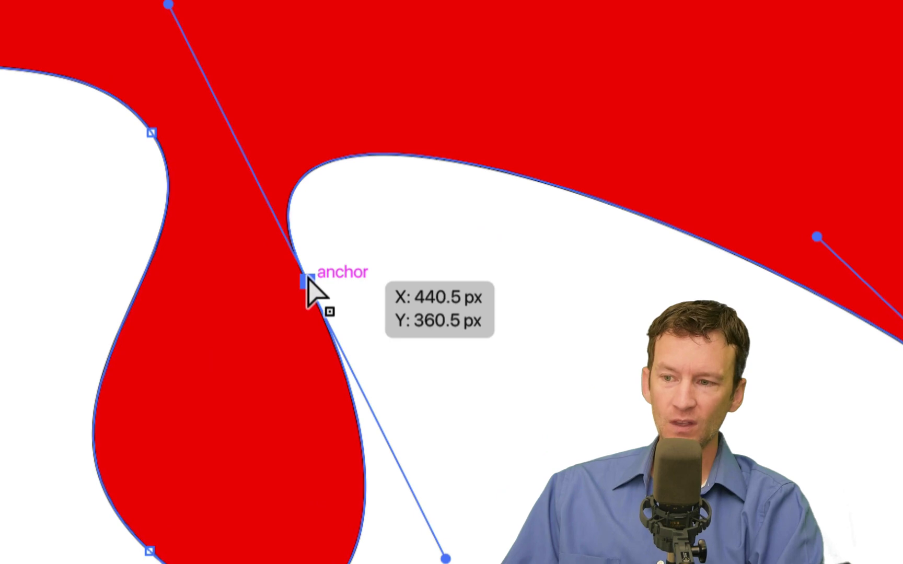
pyautogui.moveTo(306, 282); pyautogui.dragTo(475, 312)
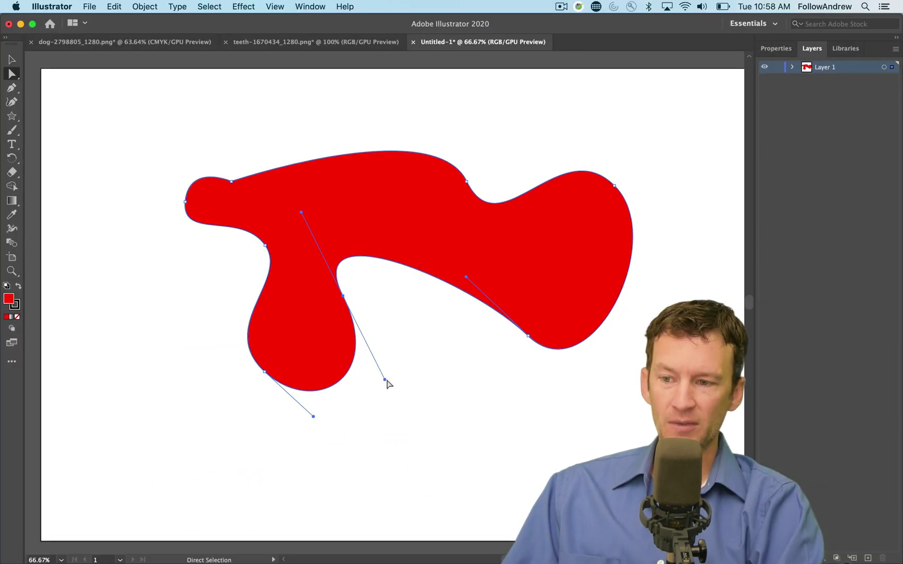
# Step: Adjust the inner lobe anchor's two direction handles independently, turning the smooth point into a corner and reshaping the curves beside it
pyautogui.moveTo(387, 381); pyautogui.dragTo(400, 358)
pyautogui.press('alt')
pyautogui.moveTo(325, 203); pyautogui.dragTo(367, 228)
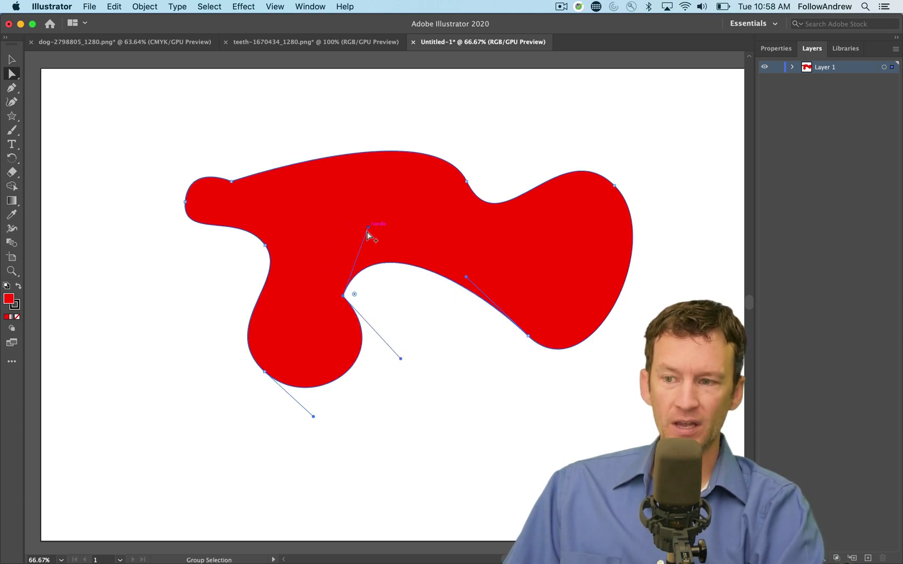
pyautogui.moveTo(400, 359)
pyautogui.mouseDown()
pyautogui.moveTo(377, 370)
pyautogui.moveTo(388, 367)
pyautogui.mouseUp()
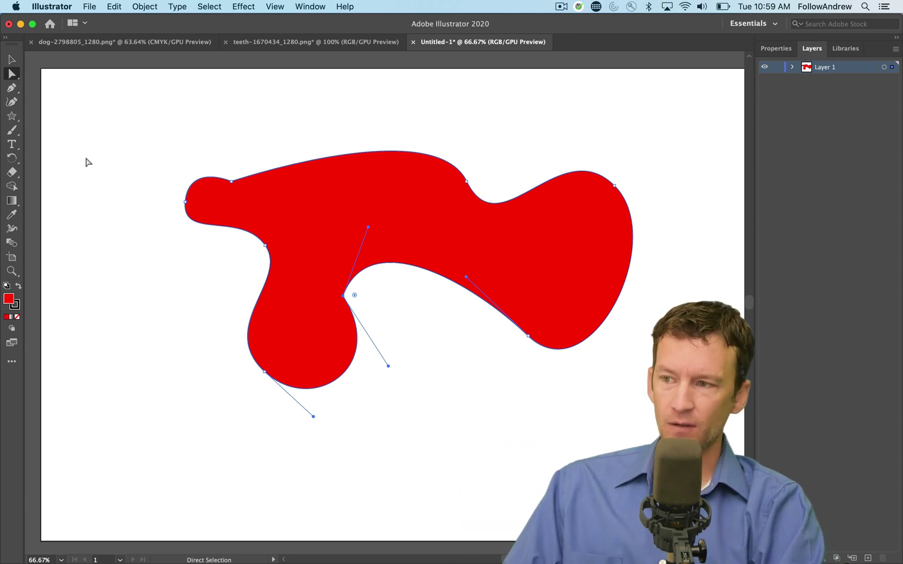
# Step: Convert the smooth anchor at the lower-left edge of the blob's lower lobe into a corner point with the Anchor Point tool
pyautogui.click(254, 377)
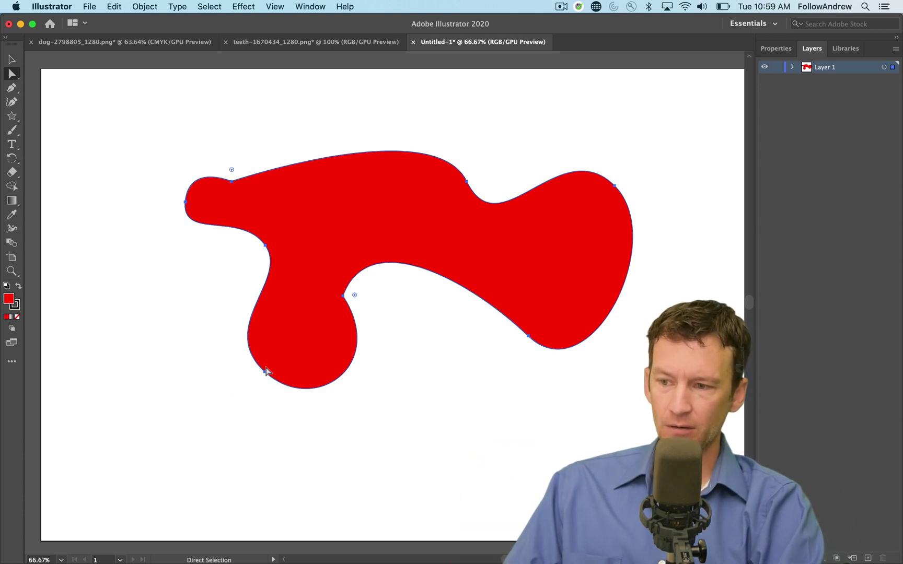
pyautogui.click(265, 372)
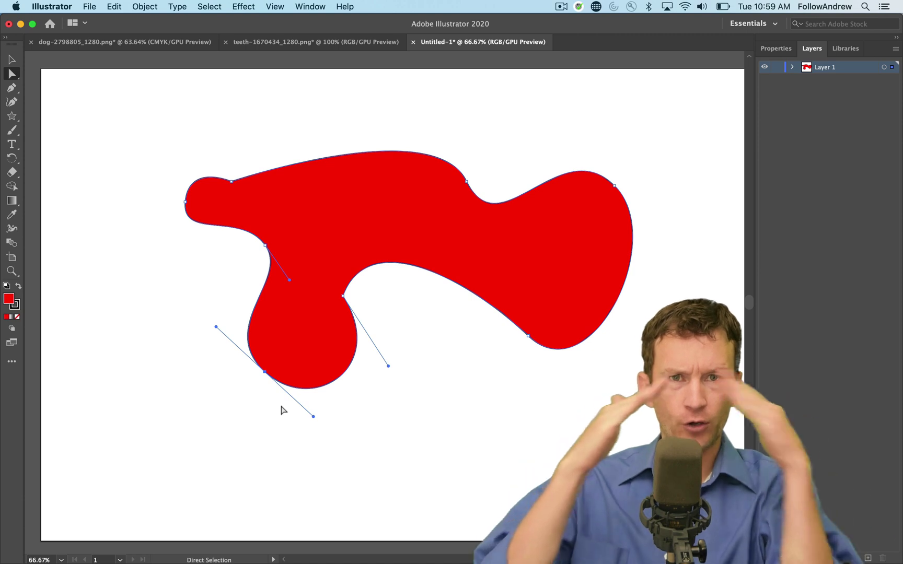
pyautogui.press('alt')
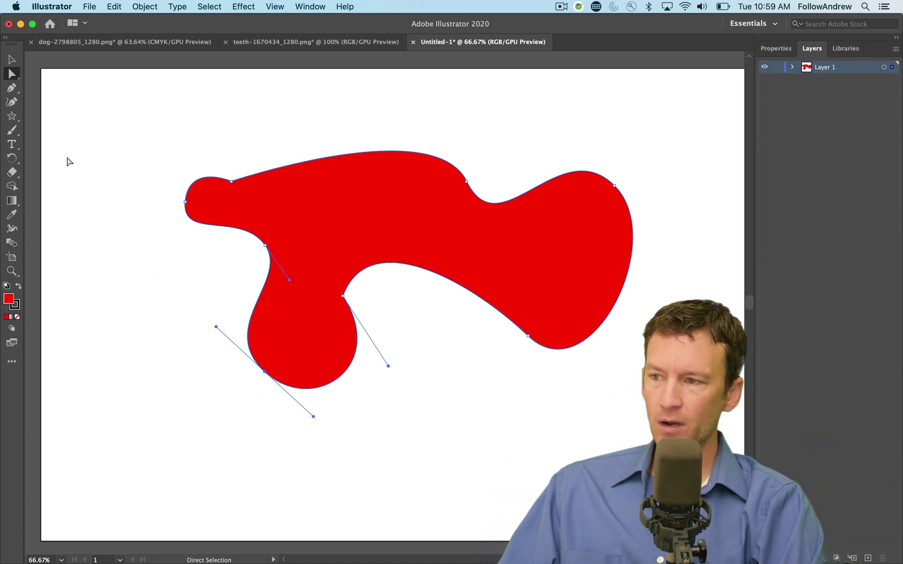
pyautogui.click(12, 75)
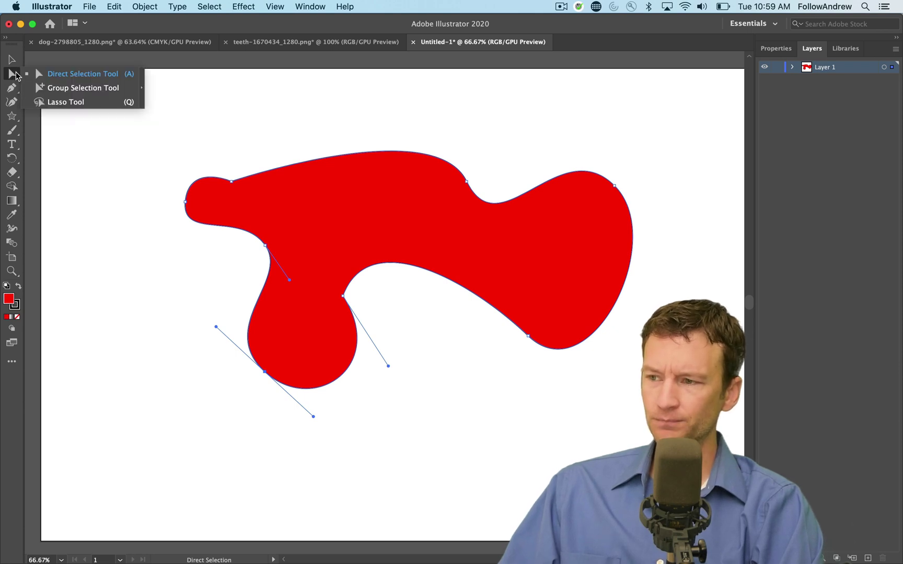
pyautogui.click(16, 75)
pyautogui.click(14, 88)
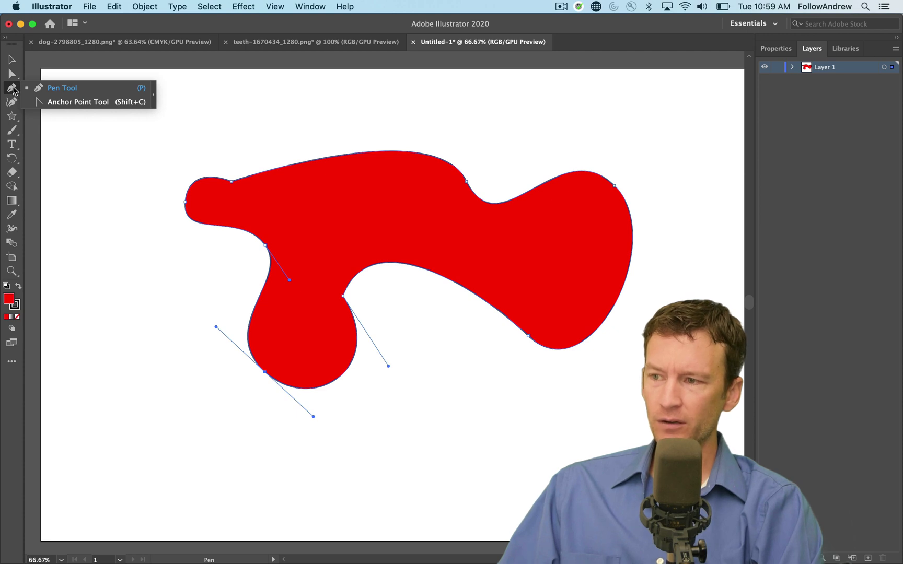
pyautogui.click(80, 103)
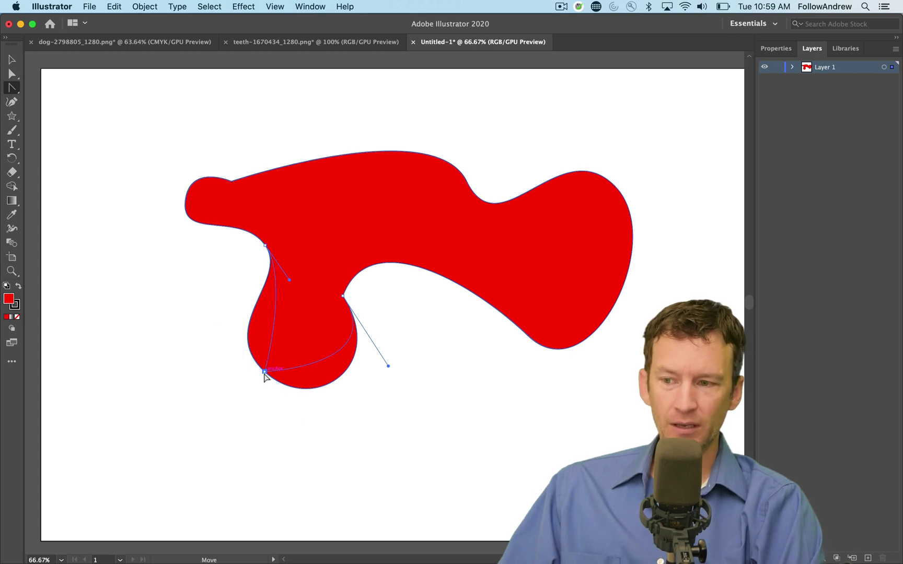
pyautogui.click(264, 372)
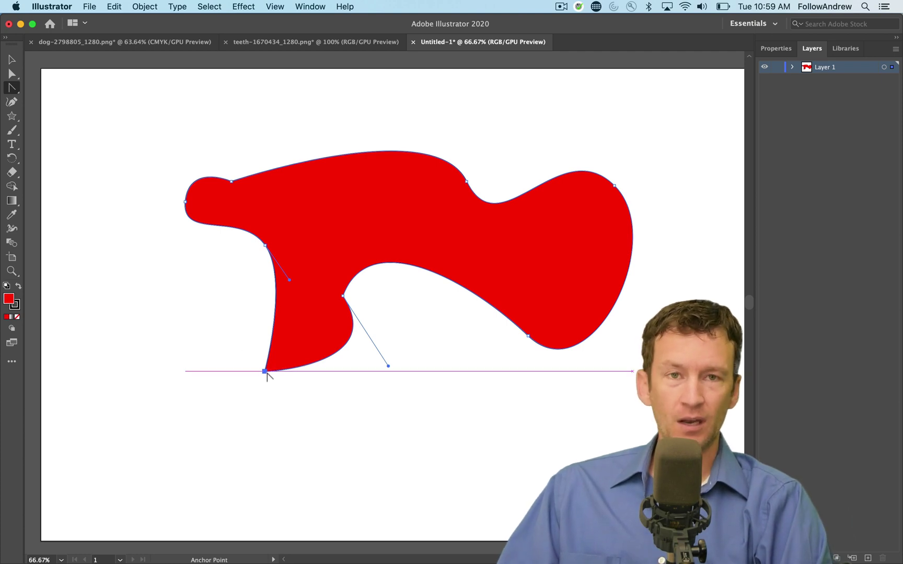
# Step: Pull new direction handles from the lower lobe's corner anchor and the anchor beside the blob's upper-left bulge, making both points smooth
pyautogui.moveTo(265, 372); pyautogui.dragTo(178, 329)
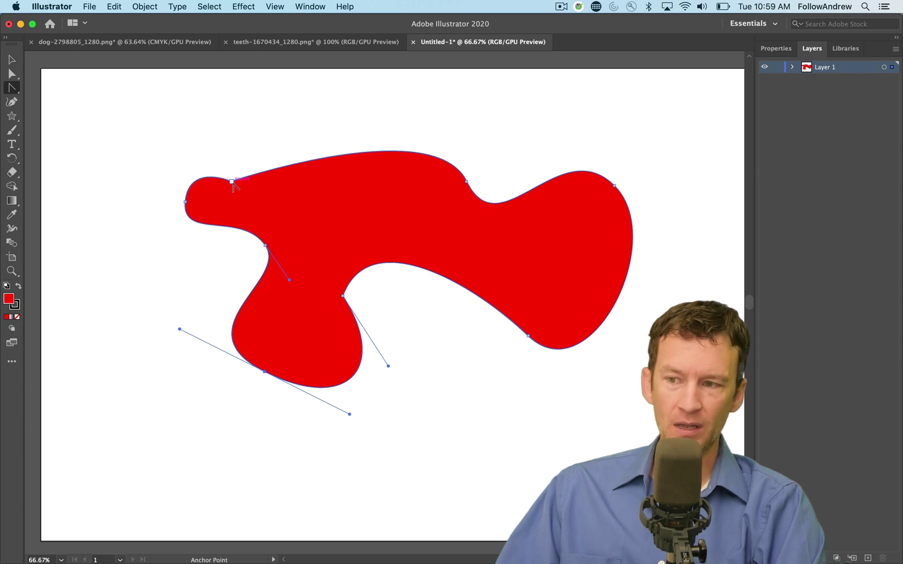
pyautogui.moveTo(231, 181); pyautogui.dragTo(273, 237)
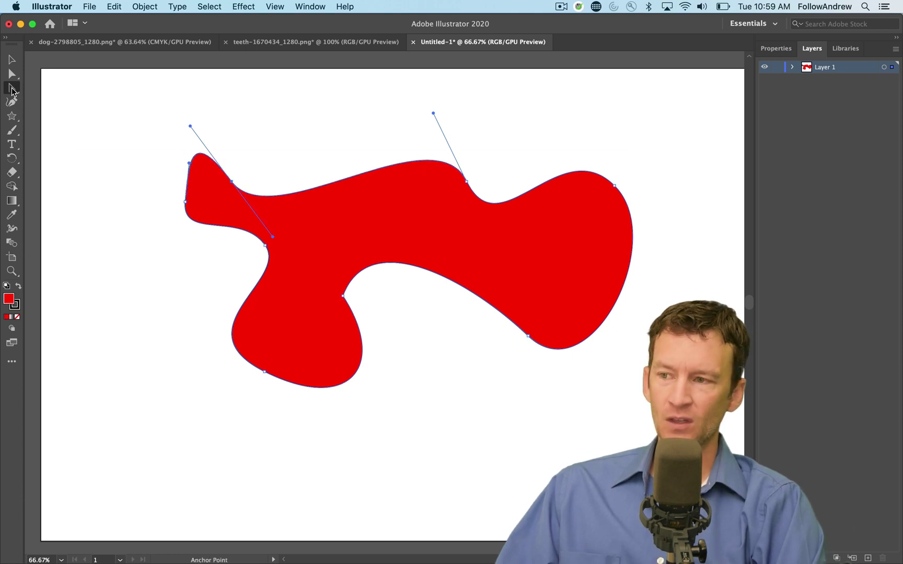
pyautogui.moveTo(11, 90); pyautogui.dragTo(52, 103)
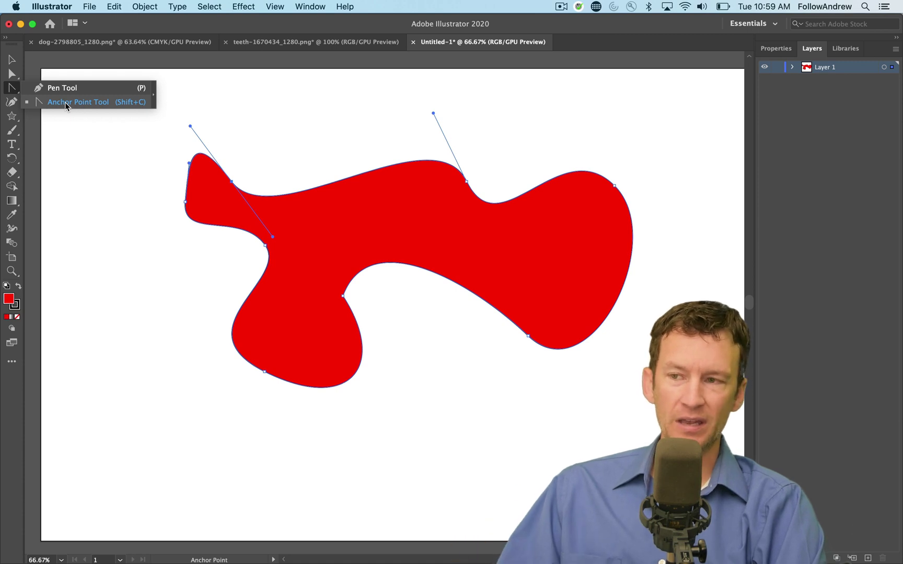
# Step: Delete the whole red blob and make the Pen tool active again
pyautogui.click(12, 59)
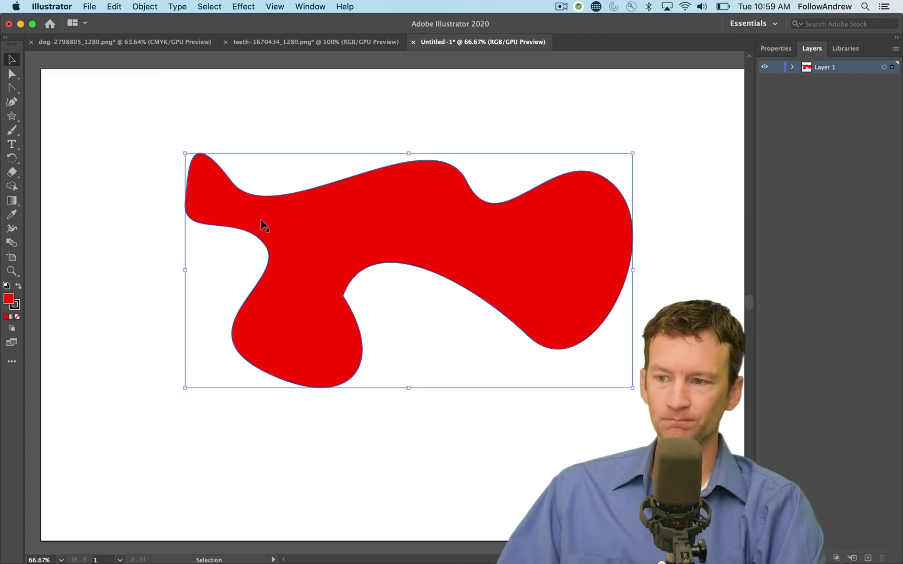
pyautogui.press('Delete')
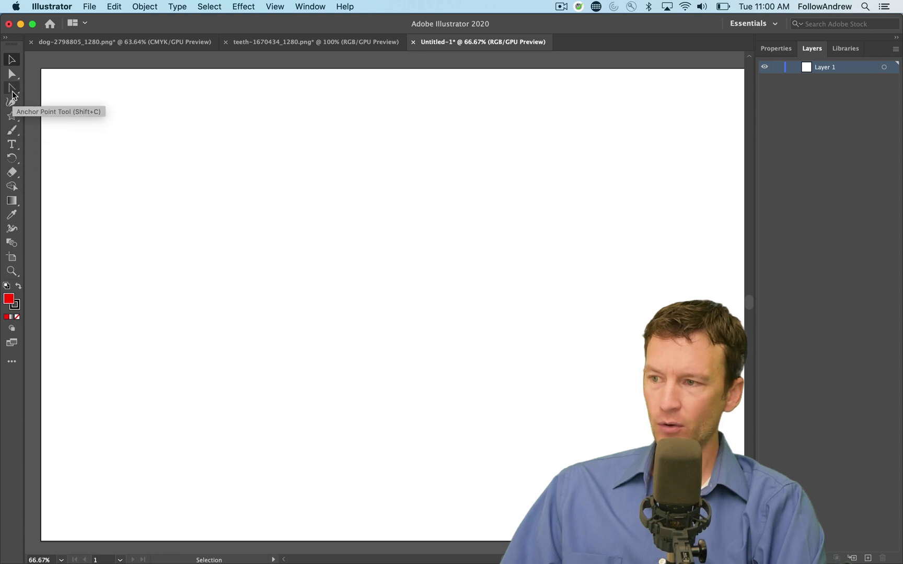
pyautogui.moveTo(11, 87); pyautogui.dragTo(52, 88)
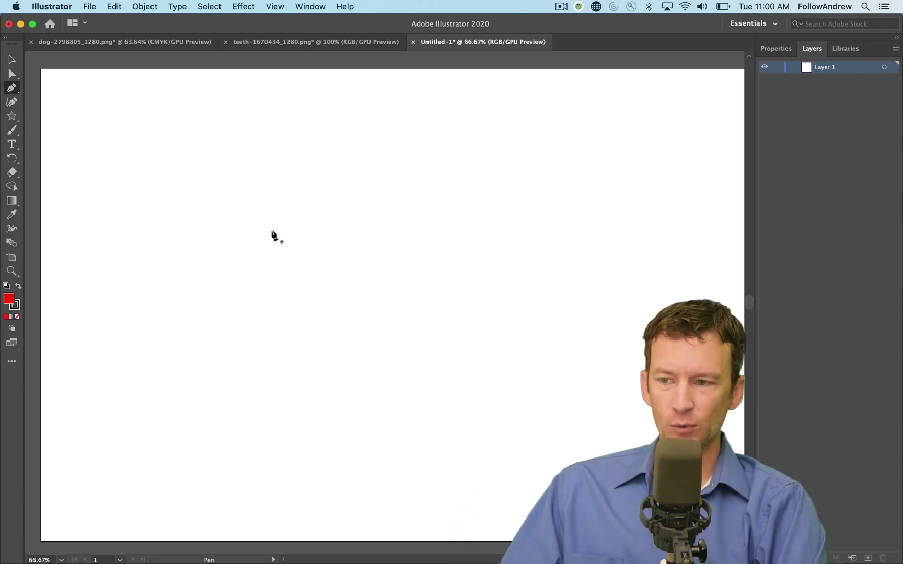
# Step: In the dog-2798805_1280.png document, trace the dog's upper outline from the nose over the head and along the back with the Pen tool
pyautogui.click(161, 42)
pyautogui.press('z')
pyautogui.click(324, 261)
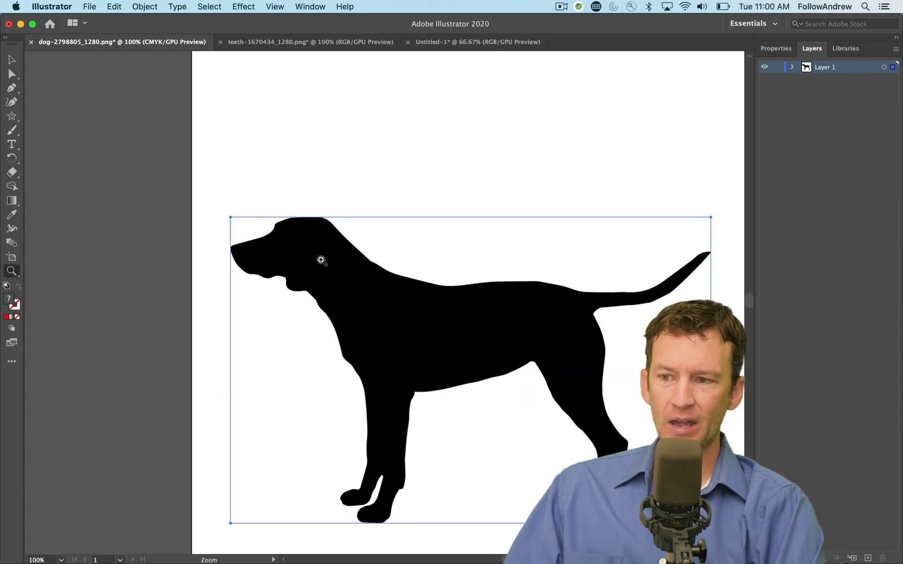
pyautogui.click(329, 269)
pyautogui.press('space')
pyautogui.moveTo(383, 322); pyautogui.dragTo(364, 280)
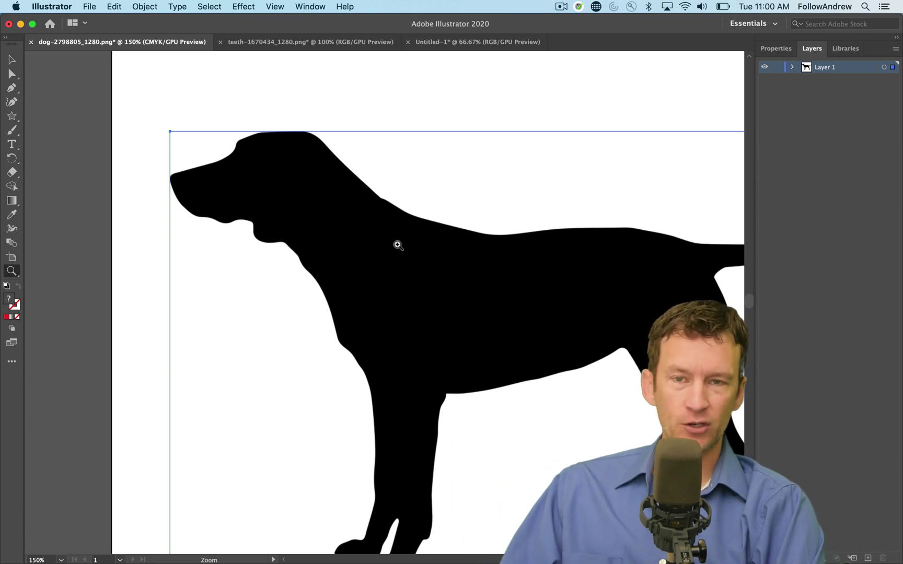
pyautogui.click(11, 88)
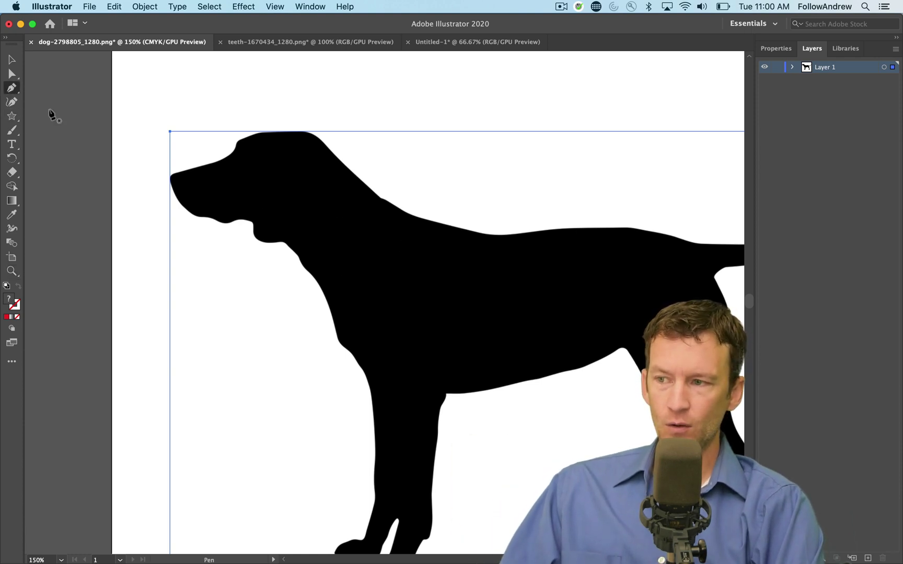
pyautogui.click(171, 175)
pyautogui.moveTo(194, 166); pyautogui.dragTo(207, 166)
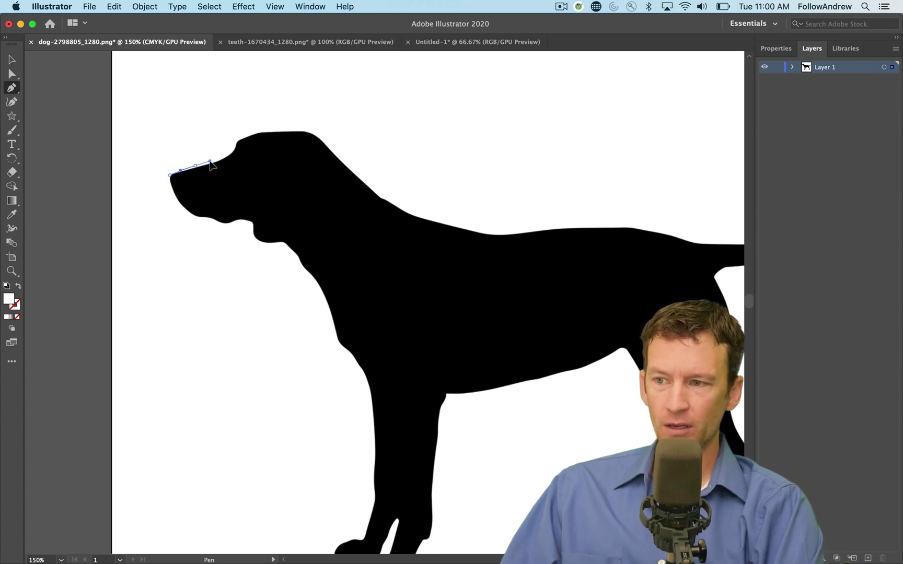
pyautogui.click(230, 153)
pyautogui.moveTo(241, 137); pyautogui.dragTo(423, 216)
pyautogui.moveTo(474, 228); pyautogui.dragTo(600, 226)
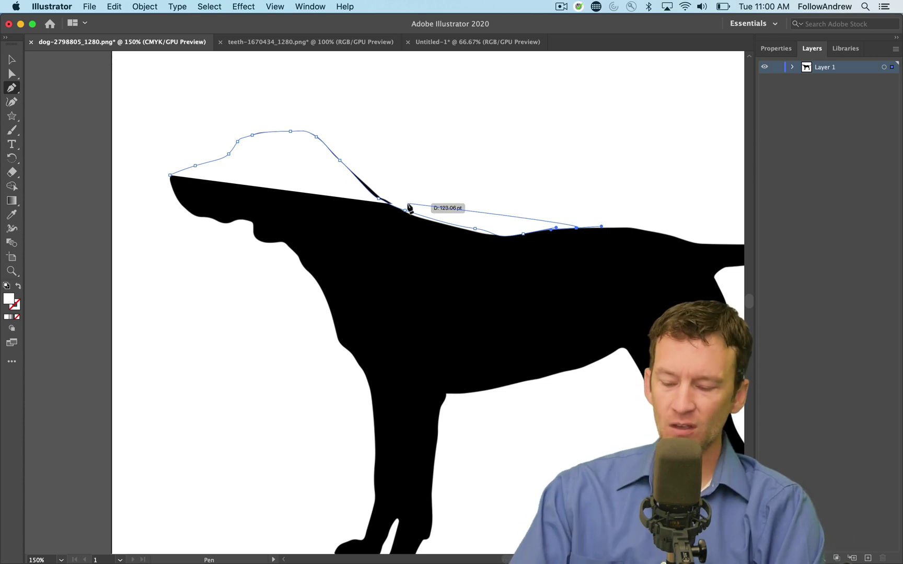
# Step: Delete the unfinished dog trace and switch to the teeth-1670434_1280.png document
pyautogui.press('Escape')
pyautogui.press('BackSpace')
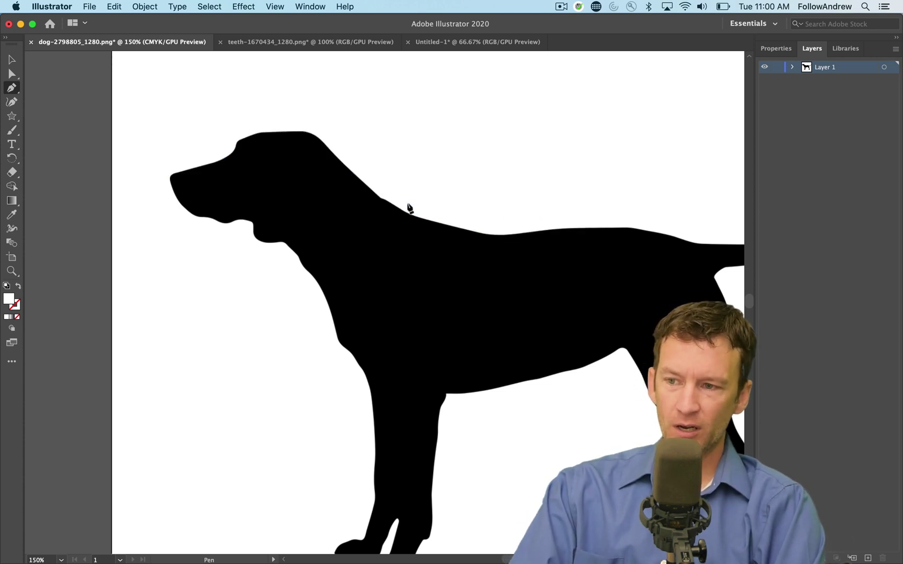
pyautogui.click(290, 45)
pyautogui.moveTo(491, 324); pyautogui.dragTo(520, 312)
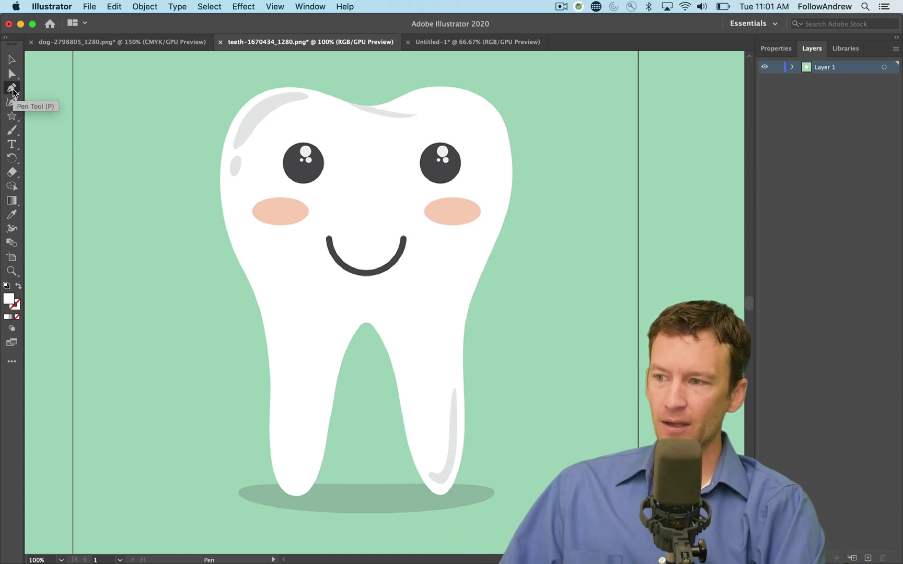
# Step: Set the fill to none and the stroke to a pinkish red (#ff2e5b)
pyautogui.click(17, 317)
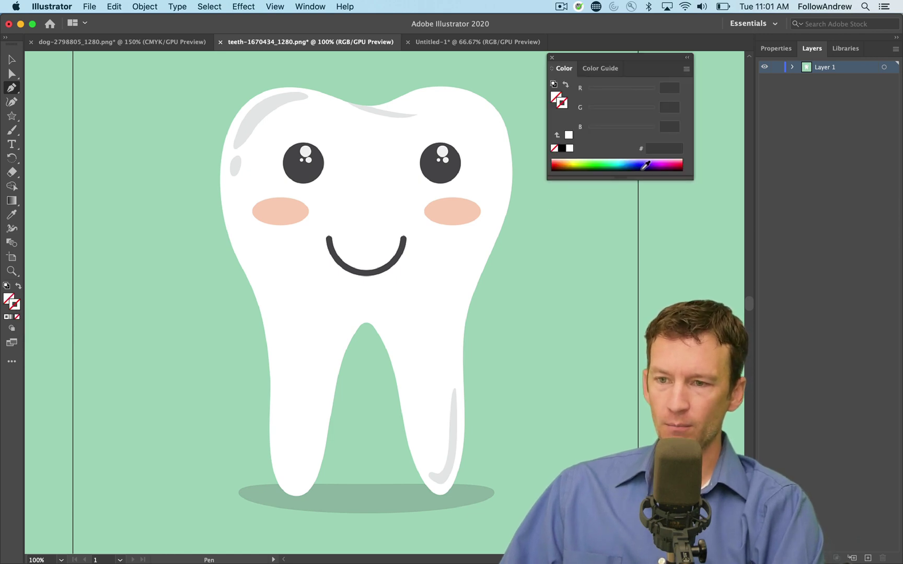
pyautogui.click(679, 158)
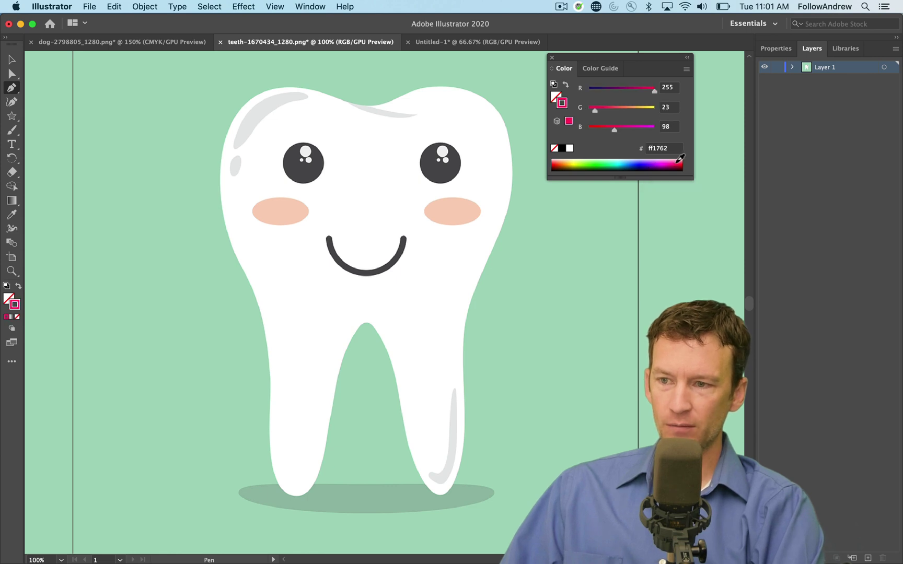
pyautogui.click(173, 196)
pyautogui.moveTo(228, 233); pyautogui.dragTo(179, 264)
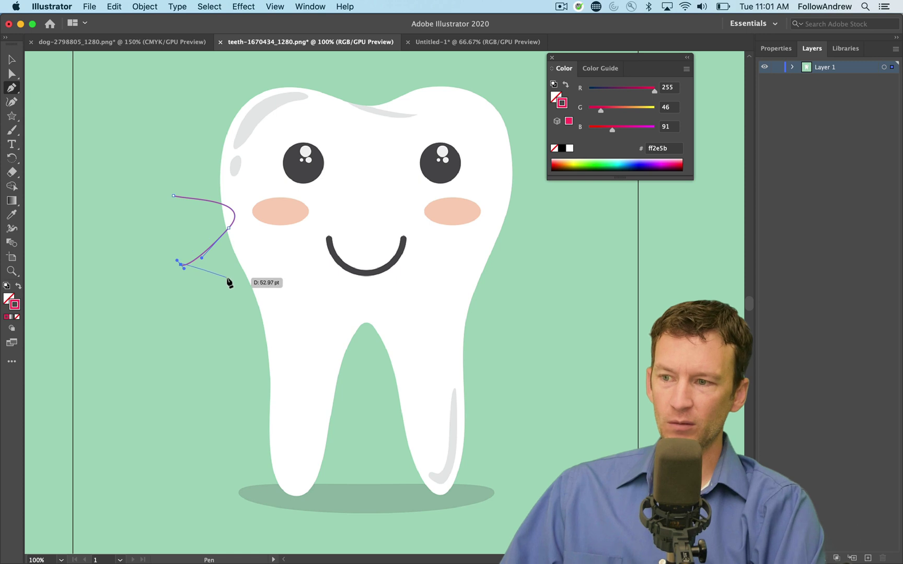
pyautogui.press('super+z')
pyautogui.press('super+z')
pyautogui.press('super+z')
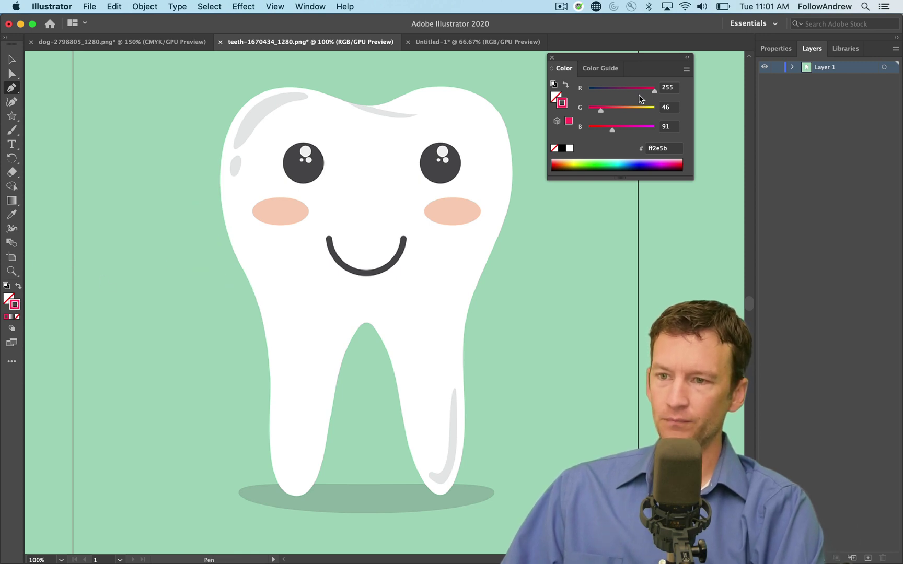
# Step: Close the Color panel, set the stroke weight to 5 pt and try it with a short curved test path on the tooth
pyautogui.click(551, 57)
pyautogui.click(775, 49)
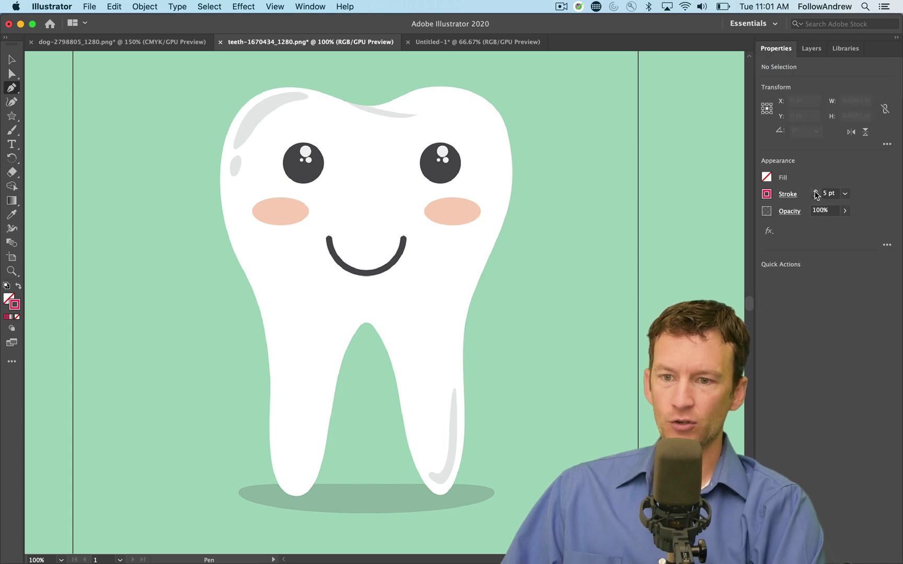
pyautogui.moveTo(276, 186); pyautogui.dragTo(322, 203)
pyautogui.moveTo(324, 243); pyautogui.dragTo(348, 227)
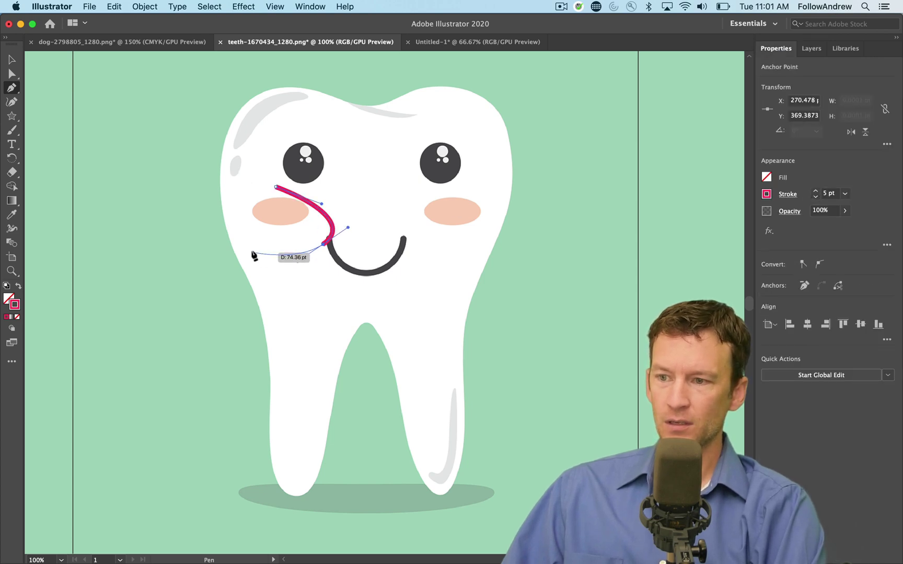
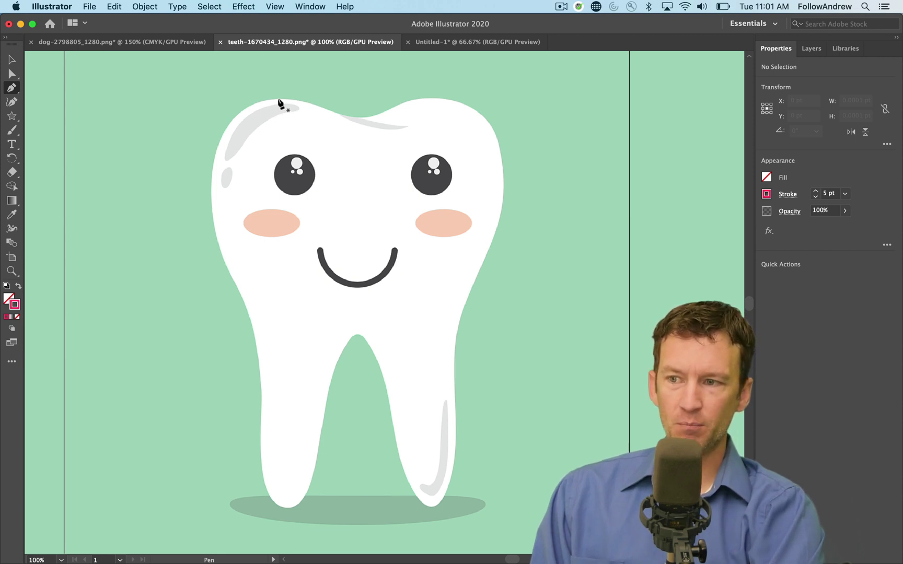
# Step: Trace the tooth's crown and right side with straight Pen segments, from the top of the left bump down to the right root's outer edge
pyautogui.click(277, 99)
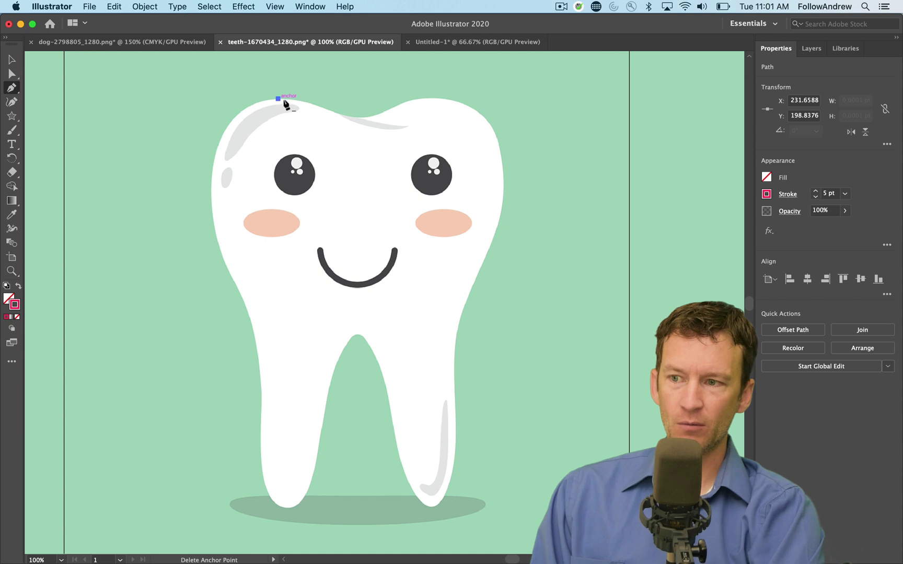
pyautogui.click(357, 119)
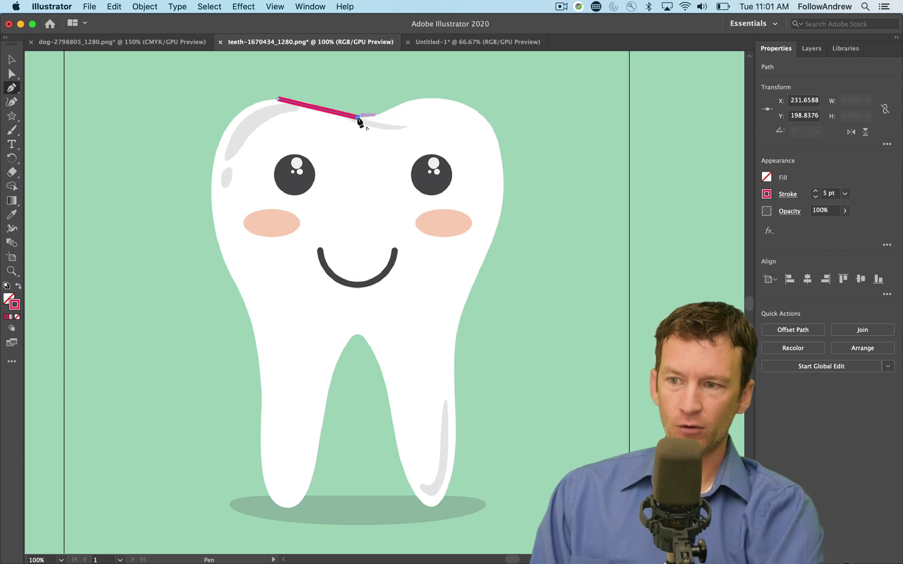
pyautogui.click(439, 98)
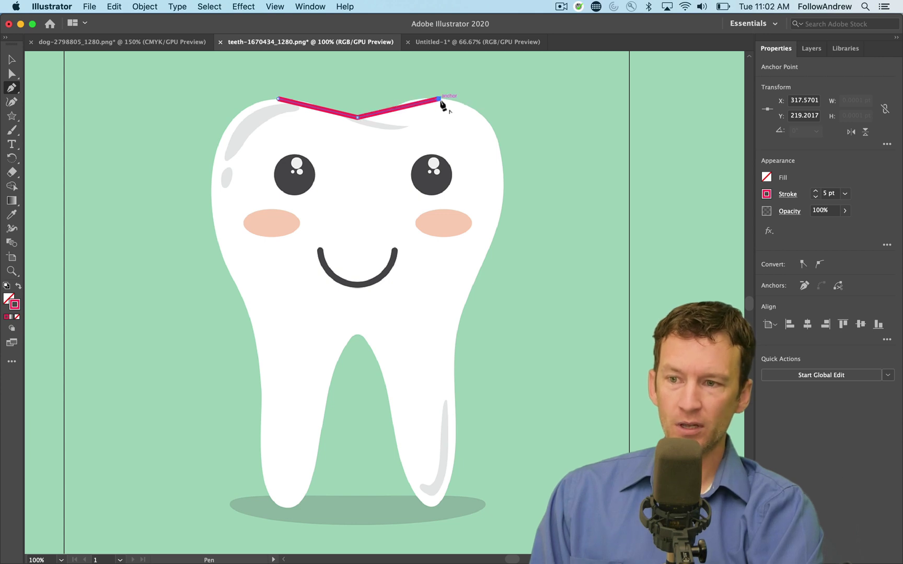
pyautogui.click(503, 170)
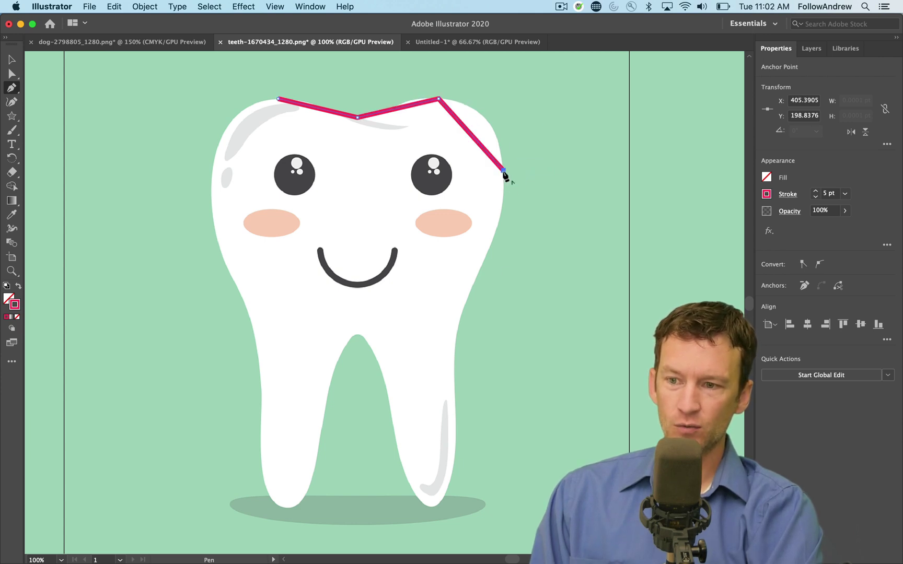
pyautogui.click(457, 329)
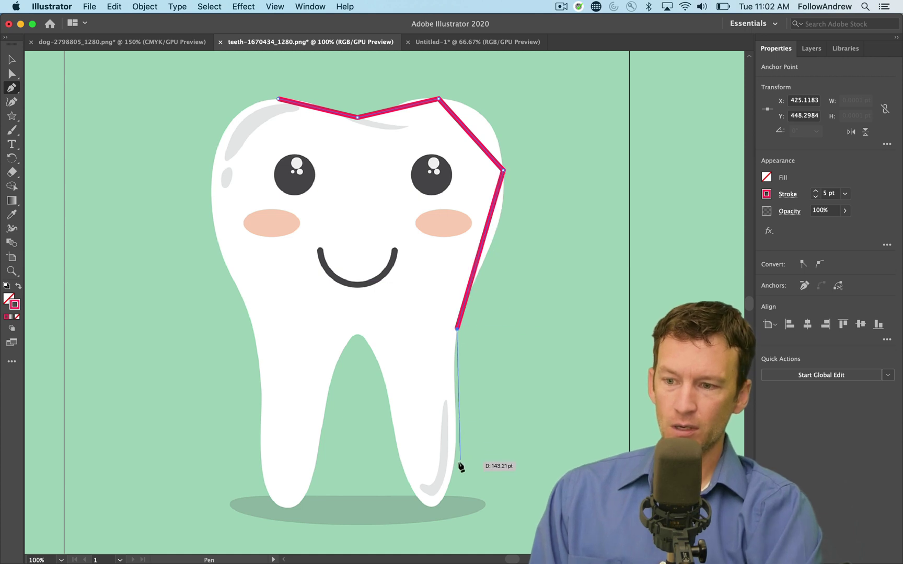
pyautogui.click(454, 461)
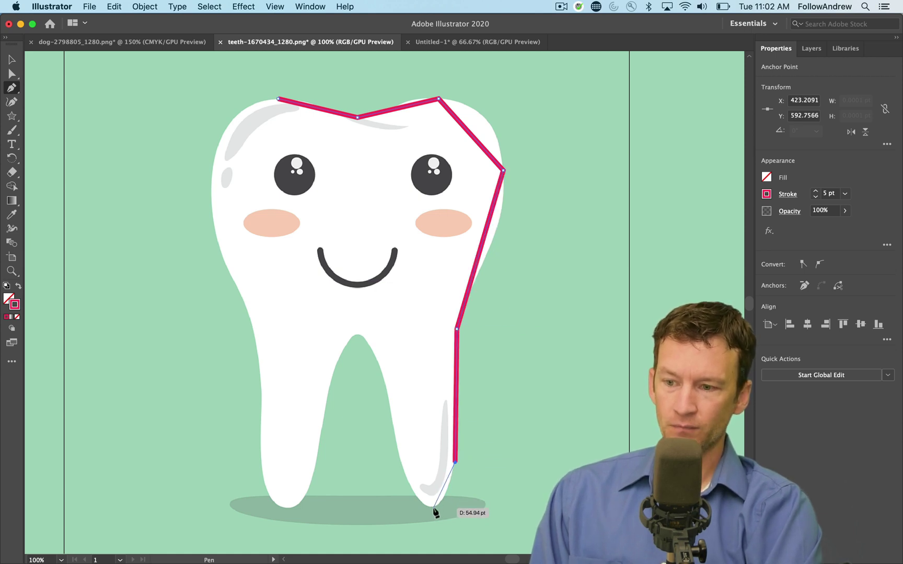
# Step: Continue the straight Pen segments around both root tips and the arch between them, then up the tooth's left side, closing the path
pyautogui.click(398, 452)
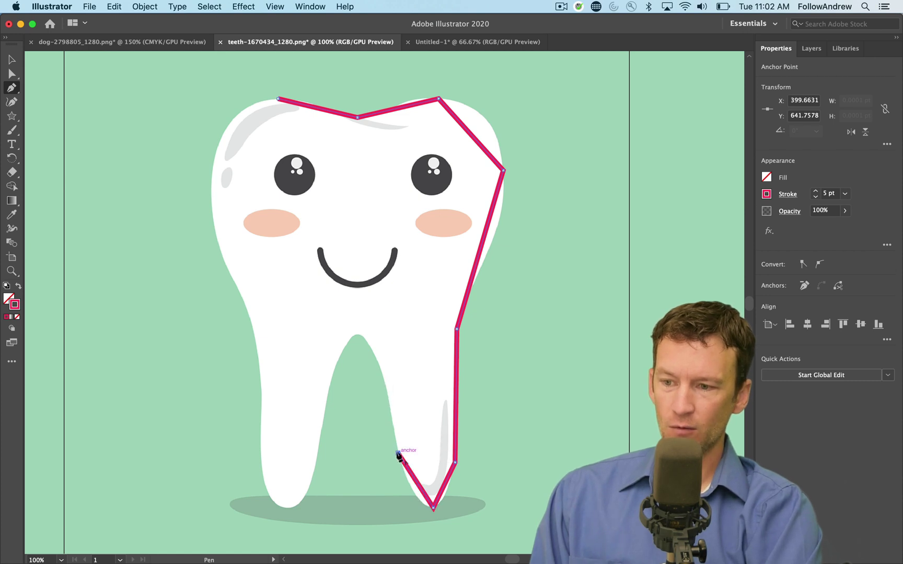
pyautogui.click(357, 336)
pyautogui.click(317, 460)
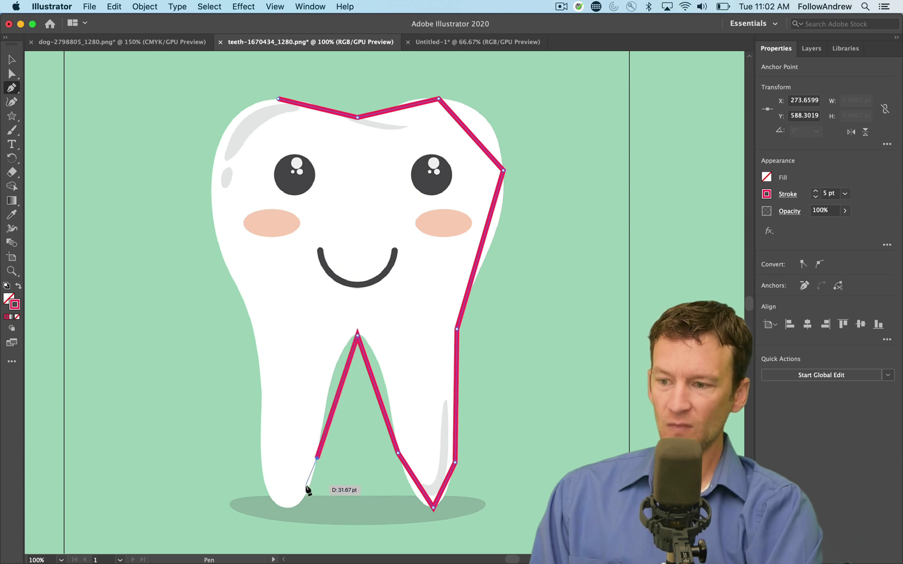
pyautogui.click(287, 506)
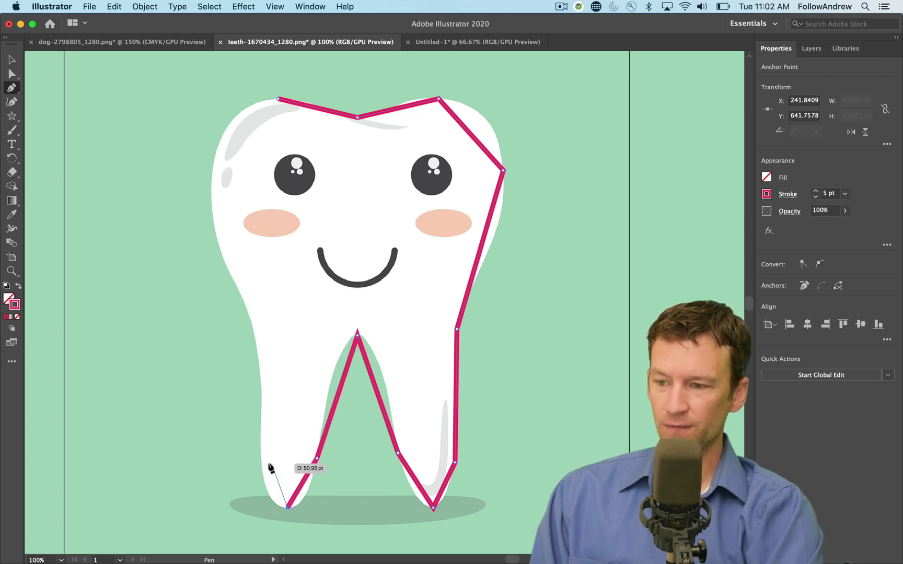
pyautogui.moveTo(259, 465); pyautogui.dragTo(264, 396)
pyautogui.click(263, 390)
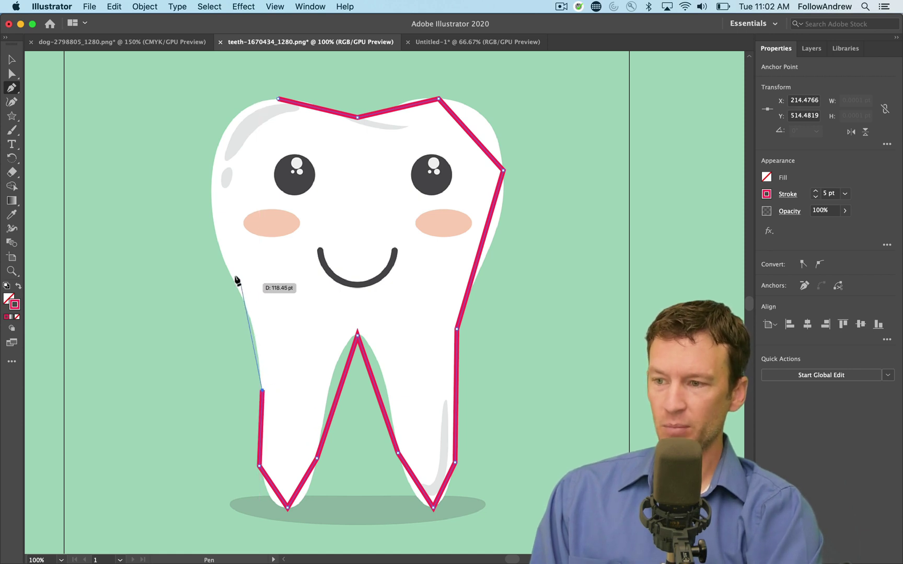
pyautogui.click(210, 199)
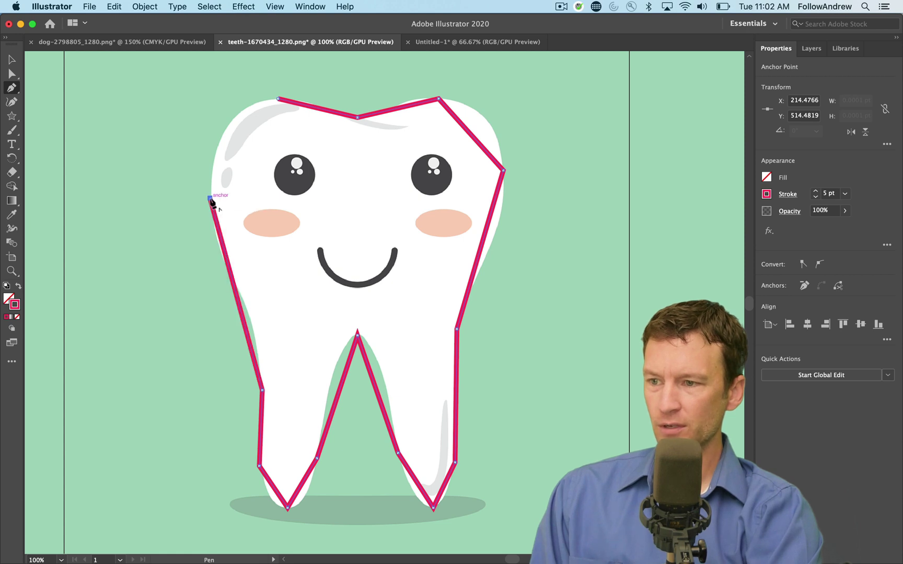
pyautogui.click(277, 99)
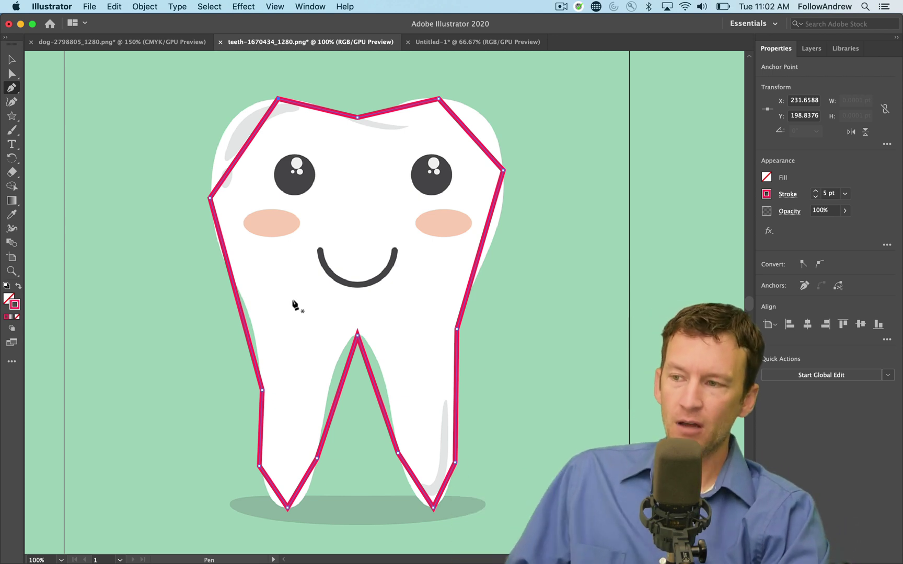
# Step: Curve the path's crown and upper right side to fit the tooth with the Anchor Point tool
pyautogui.moveTo(12, 87); pyautogui.dragTo(52, 103)
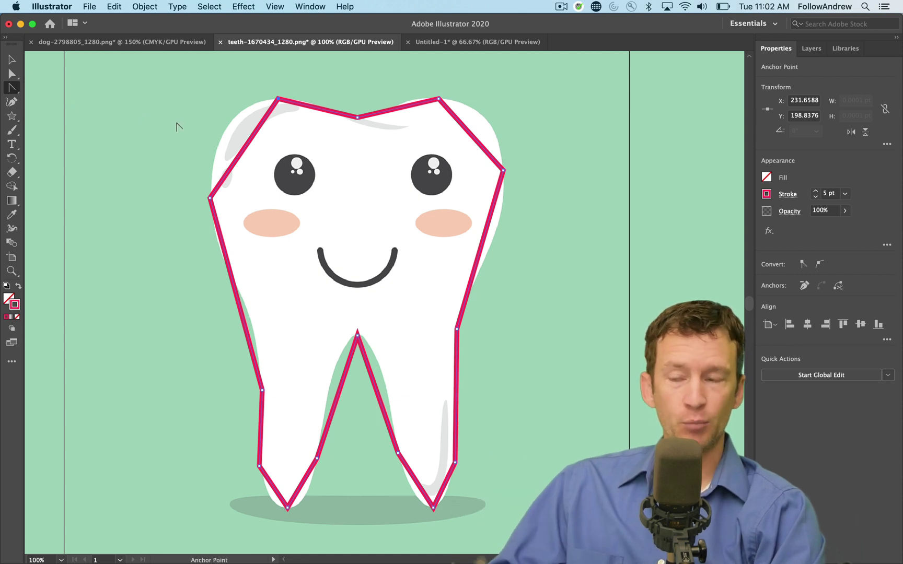
pyautogui.moveTo(276, 101); pyautogui.dragTo(380, 119)
pyautogui.moveTo(439, 99); pyautogui.dragTo(498, 96)
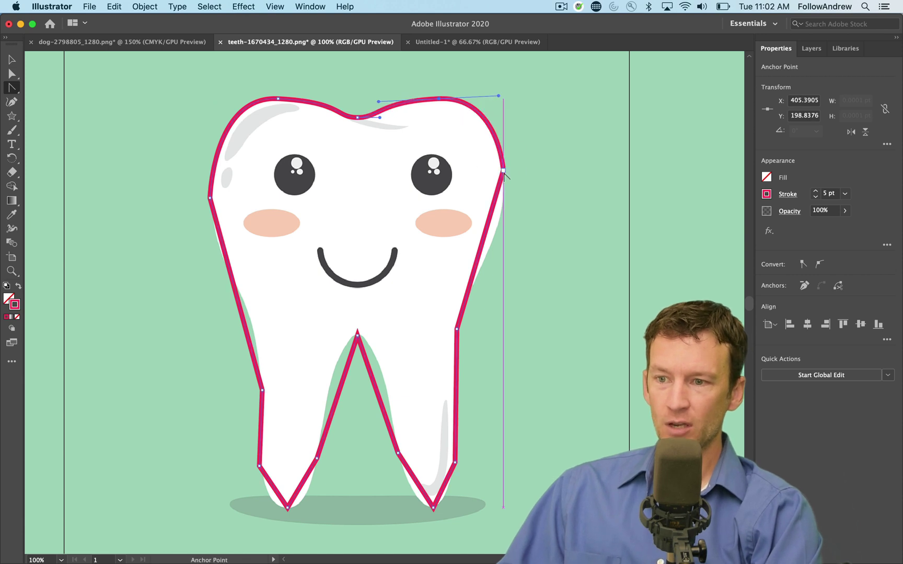
pyautogui.moveTo(503, 169); pyautogui.dragTo(517, 207)
pyautogui.moveTo(455, 330); pyautogui.dragTo(451, 354)
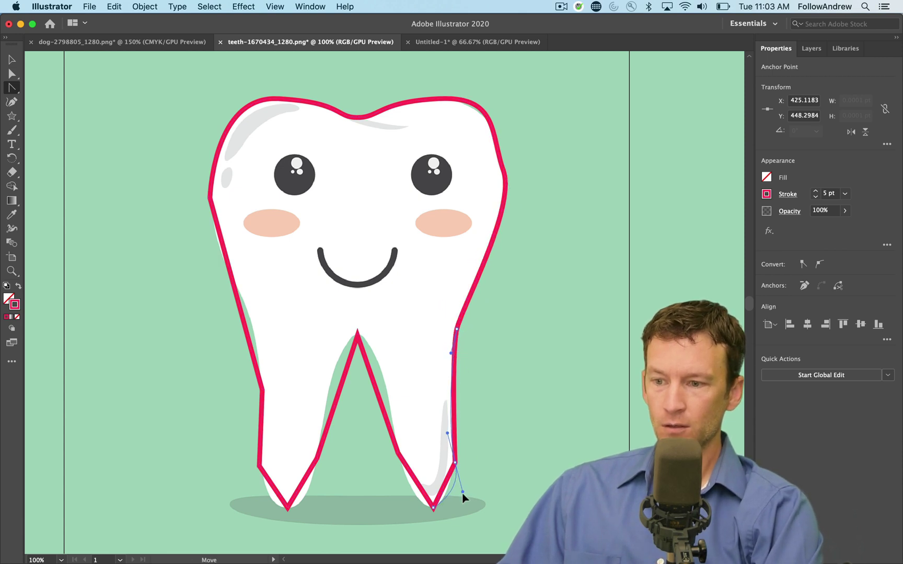
# Step: Curve the path around both root tips and the arch between the roots with the Anchor Point tool
pyautogui.moveTo(463, 496); pyautogui.dragTo(418, 508)
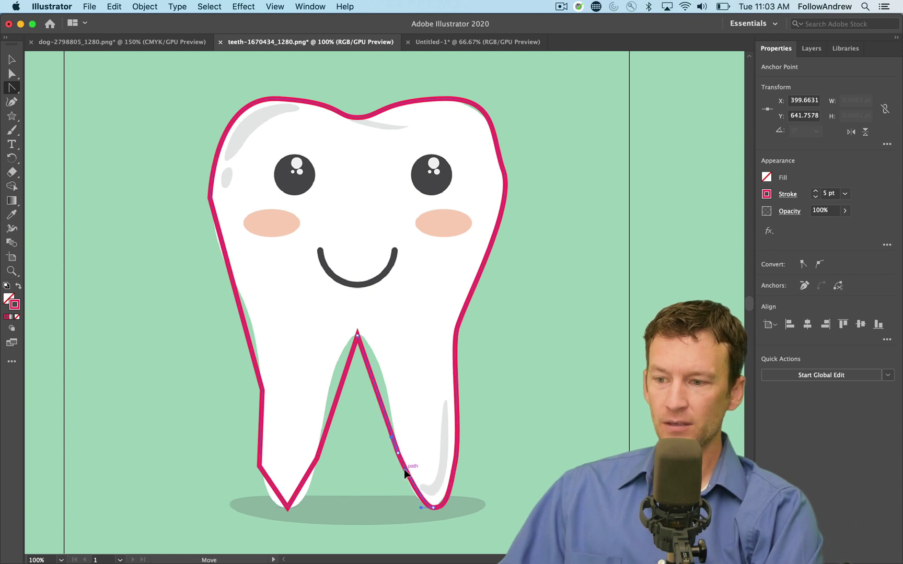
pyautogui.click(405, 473)
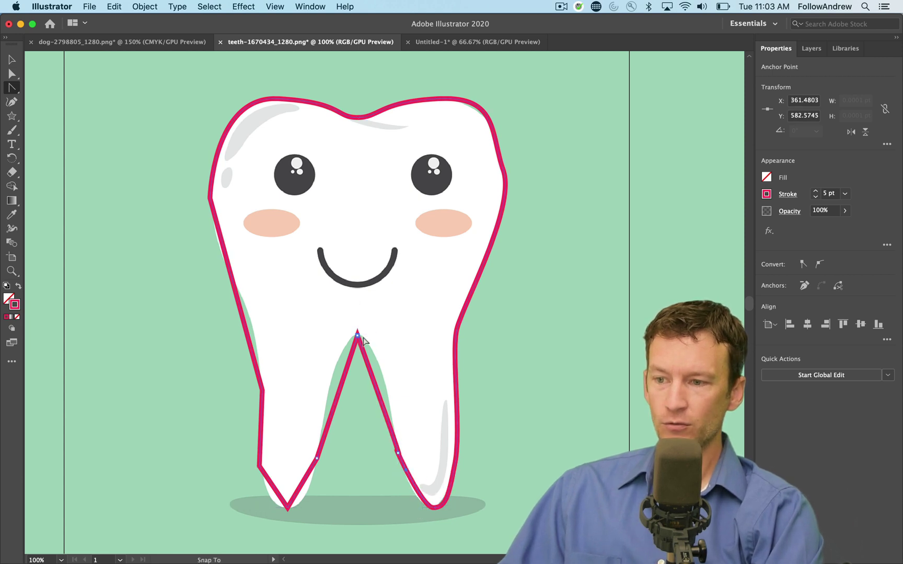
pyautogui.moveTo(363, 337); pyautogui.dragTo(335, 333)
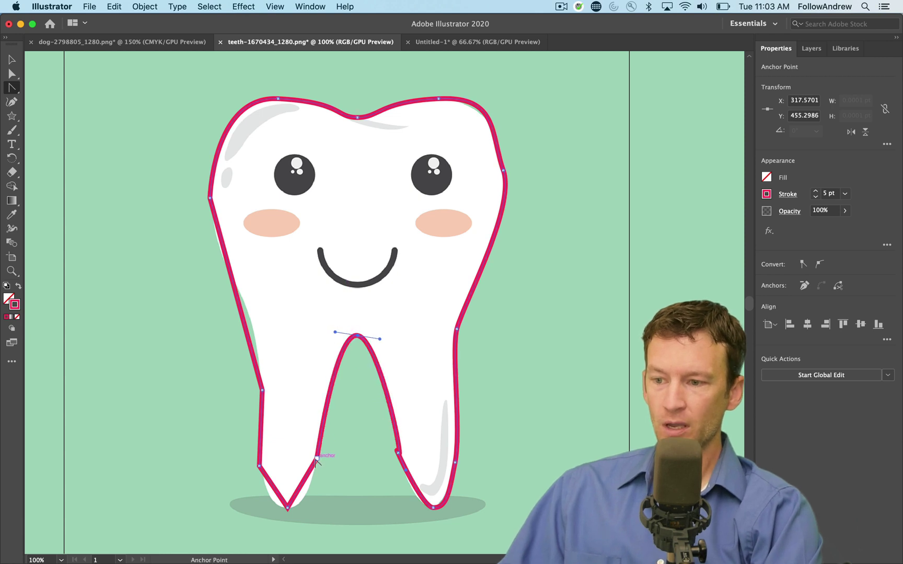
pyautogui.moveTo(317, 459); pyautogui.dragTo(312, 508)
pyautogui.moveTo(287, 506)
pyautogui.mouseDown()
pyautogui.moveTo(306, 515)
pyautogui.moveTo(270, 507)
pyautogui.mouseUp()
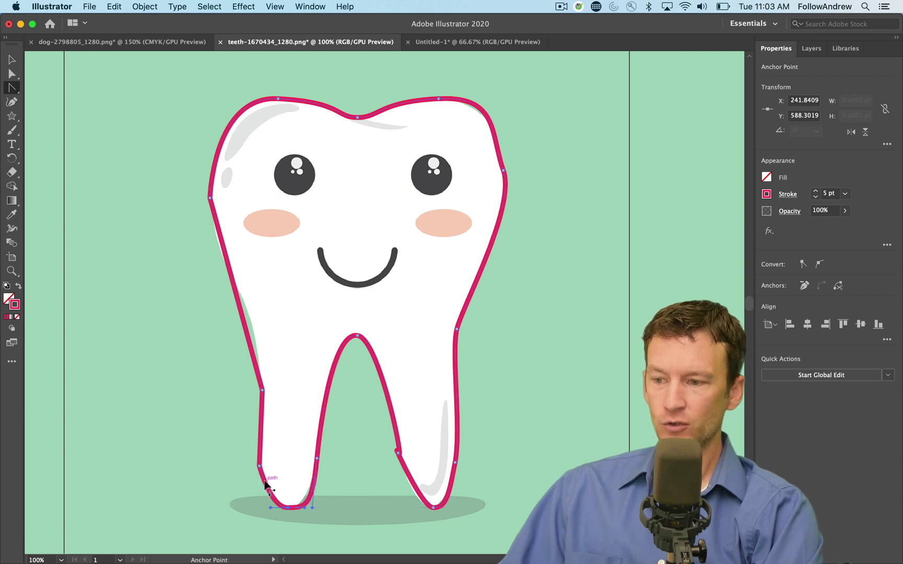
# Step: Convert the anchors on the left root's outer edge and the tooth's left side into smooth curves
pyautogui.click(259, 465)
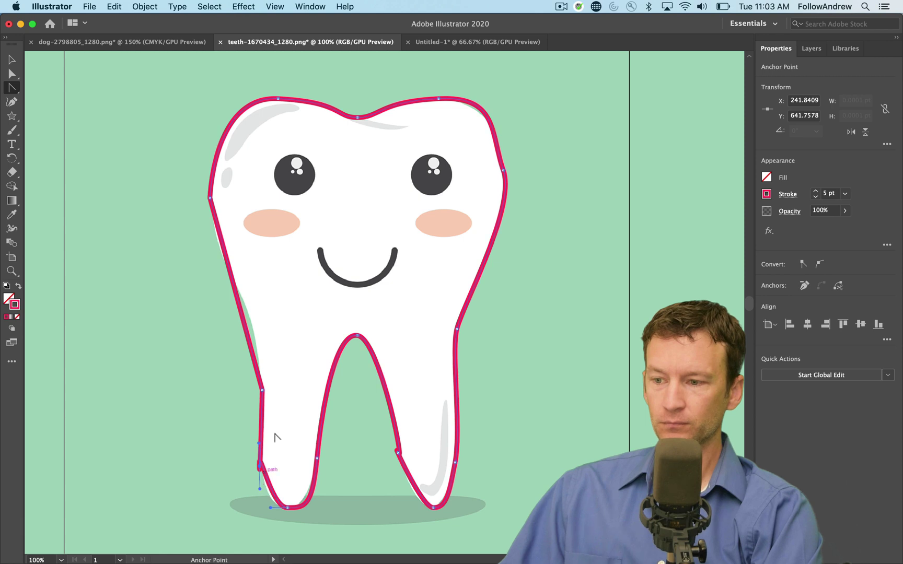
pyautogui.moveTo(265, 425); pyautogui.dragTo(266, 357)
pyautogui.click(210, 198)
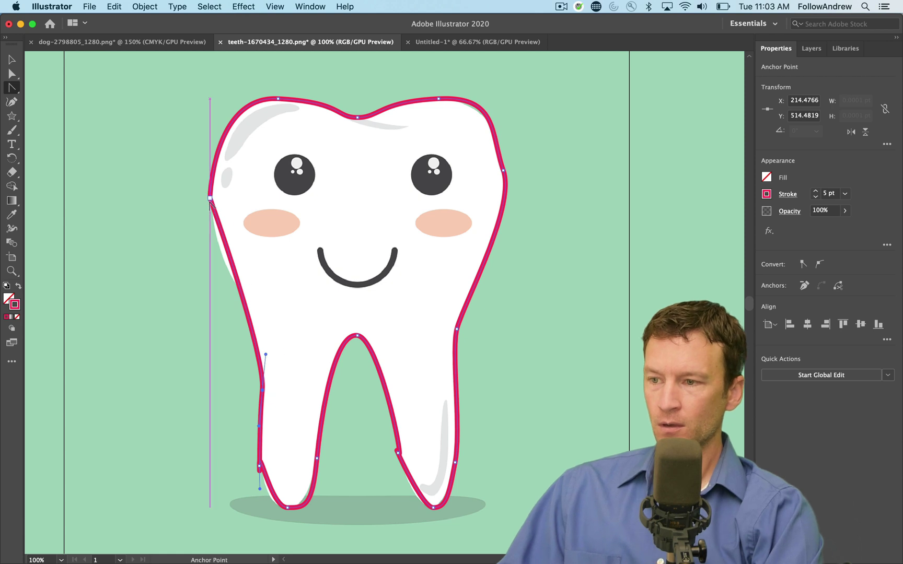
pyautogui.moveTo(209, 194); pyautogui.dragTo(210, 163)
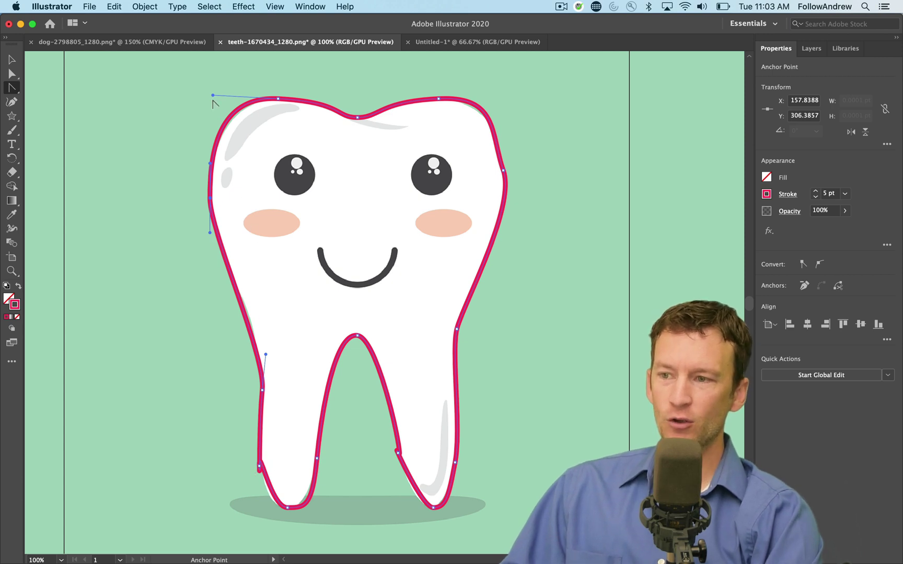
# Step: Refine the direction handles on the left bump, left side and left root with the Direct Selection tool
pyautogui.click(15, 74)
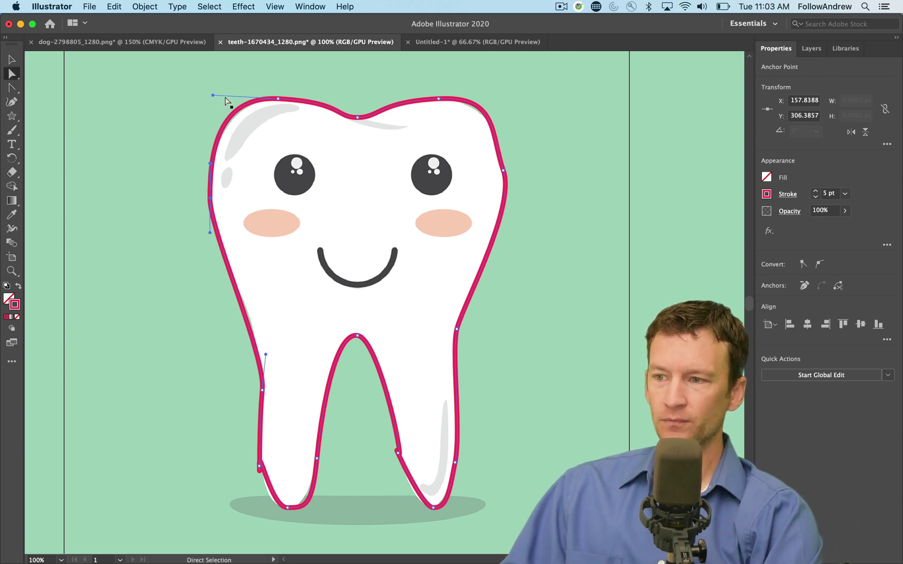
pyautogui.moveTo(213, 98)
pyautogui.mouseDown()
pyautogui.moveTo(238, 99)
pyautogui.moveTo(226, 96)
pyautogui.mouseUp()
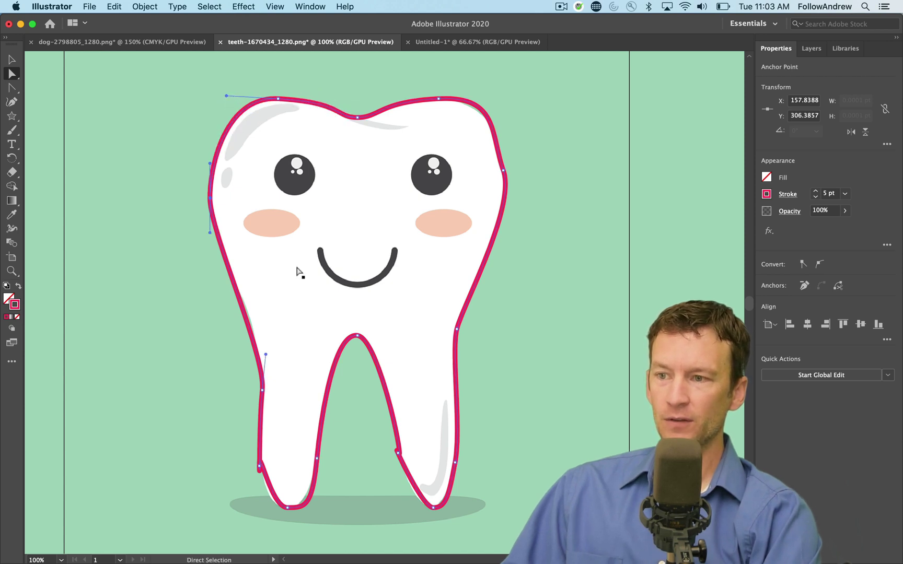
pyautogui.moveTo(265, 354); pyautogui.dragTo(262, 331)
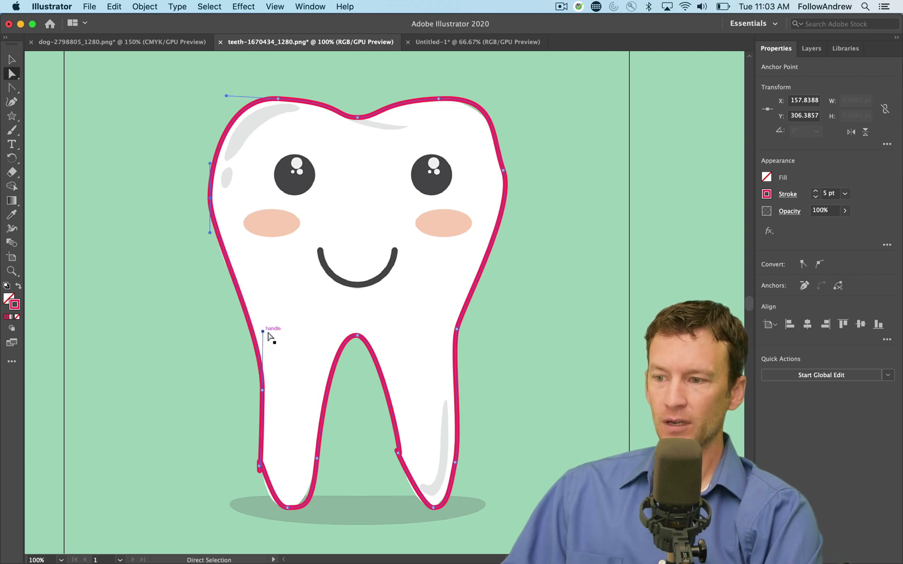
pyautogui.click(259, 465)
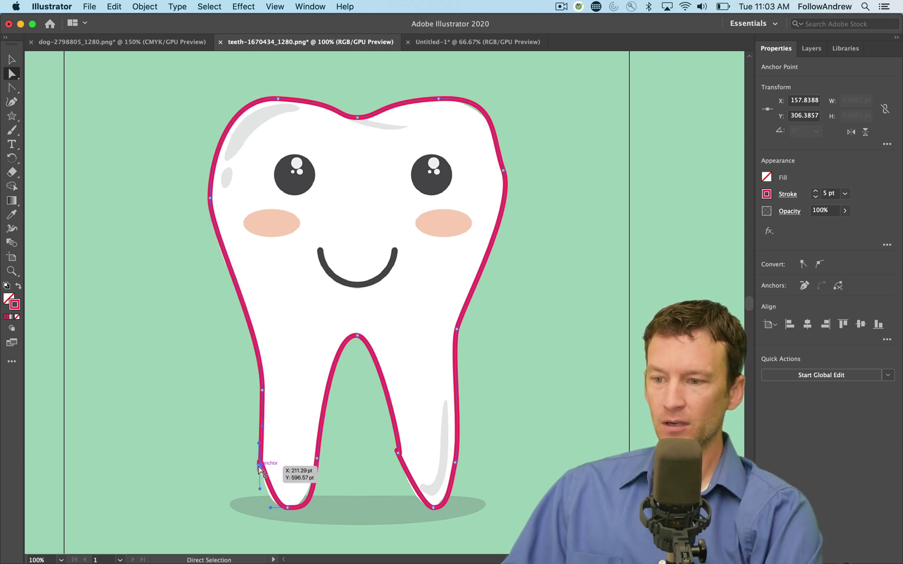
pyautogui.moveTo(260, 491); pyautogui.dragTo(259, 489)
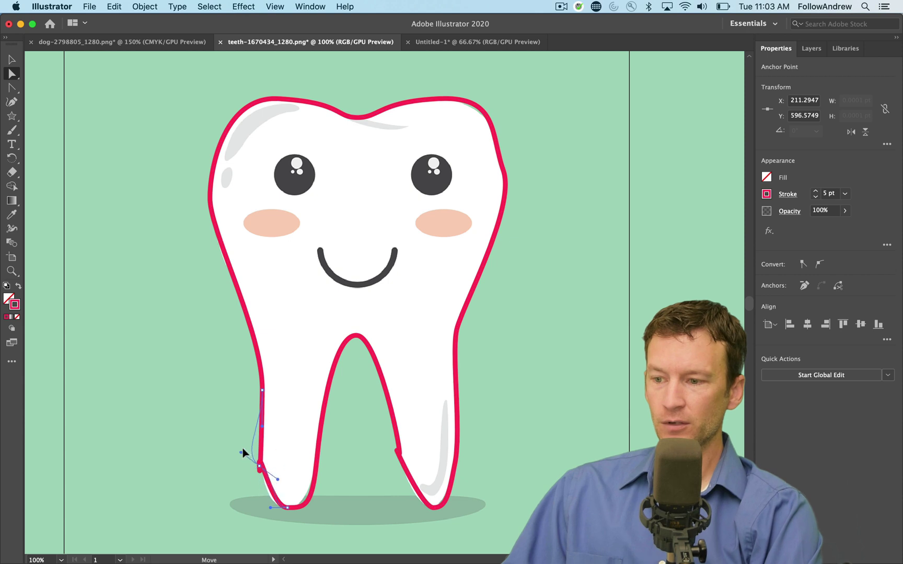
# Step: Adjust the handles on the roots' inner edges and the right shoulder to fit the tooth, then deselect the path
pyautogui.click(398, 454)
pyautogui.moveTo(405, 471); pyautogui.dragTo(395, 431)
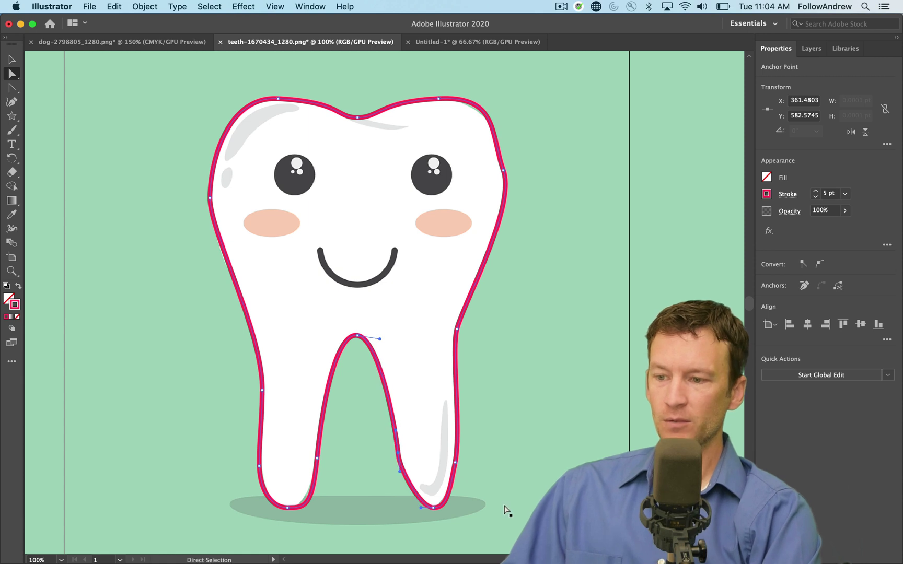
pyautogui.click(317, 458)
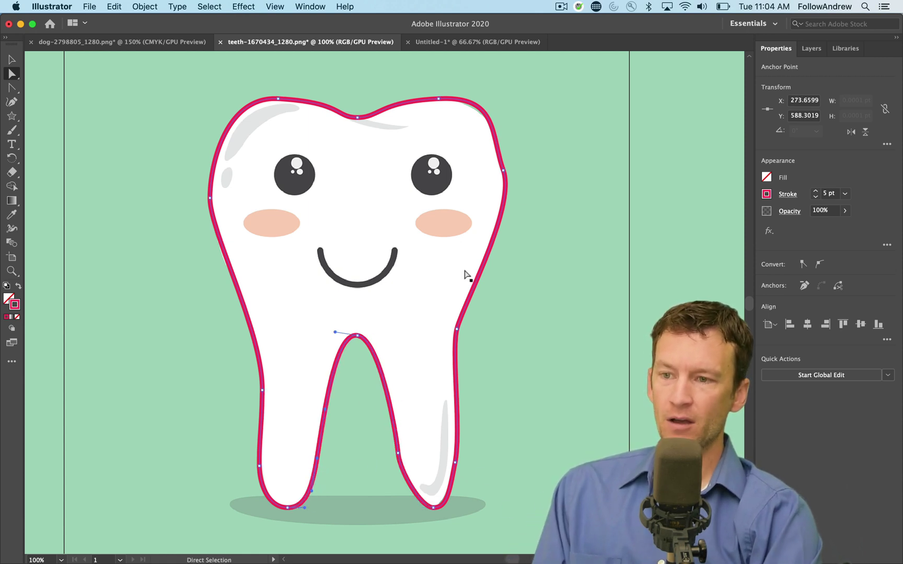
pyautogui.click(503, 170)
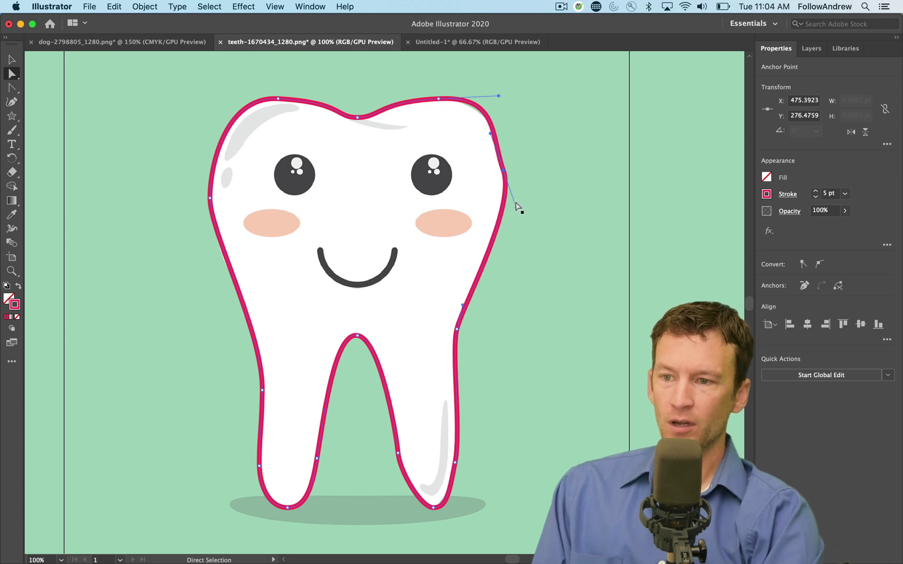
pyautogui.moveTo(491, 135)
pyautogui.mouseDown()
pyautogui.moveTo(496, 126)
pyautogui.moveTo(498, 137)
pyautogui.mouseUp()
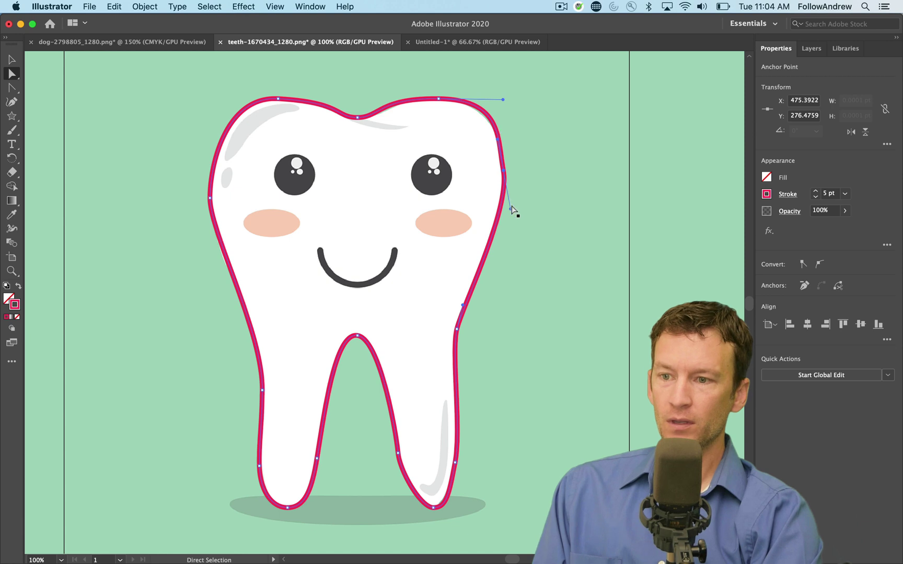
pyautogui.click(564, 318)
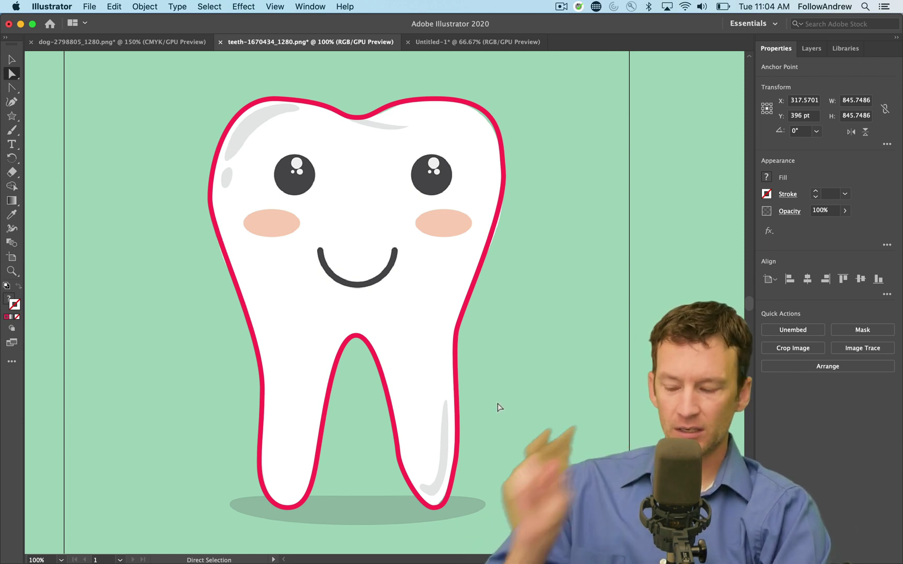
# Step: Delete the entire traced outline from the tooth
pyautogui.press('v')
pyautogui.click(458, 373)
pyautogui.press('Delete')
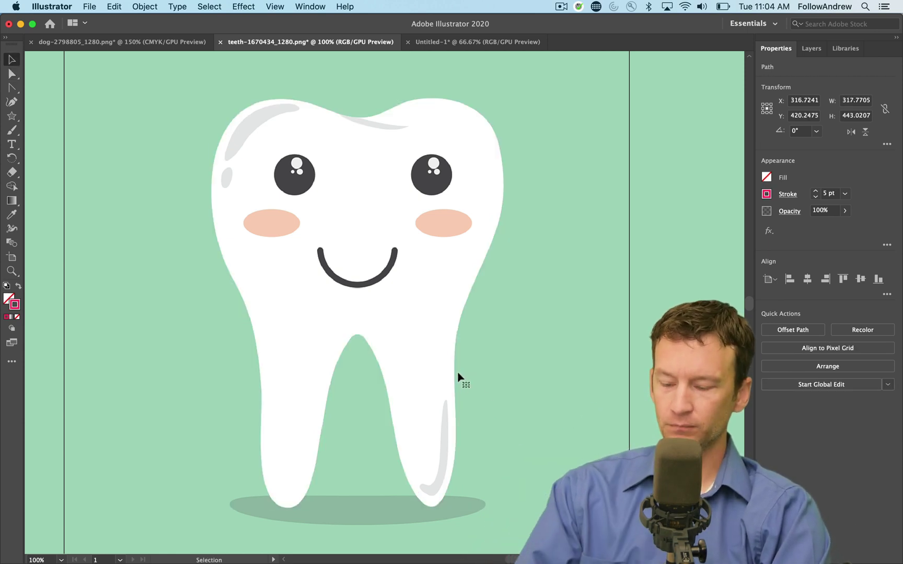
# Step: Start a new Pen path with a smooth anchor at the top of the tooth's left bump
pyautogui.click(10, 101)
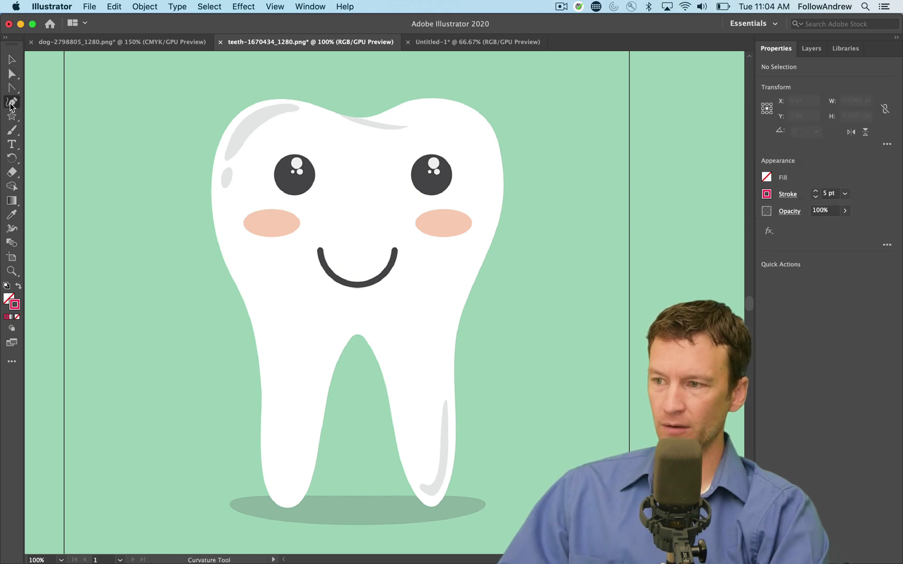
pyautogui.click(13, 87)
pyautogui.moveTo(12, 87); pyautogui.dragTo(44, 86)
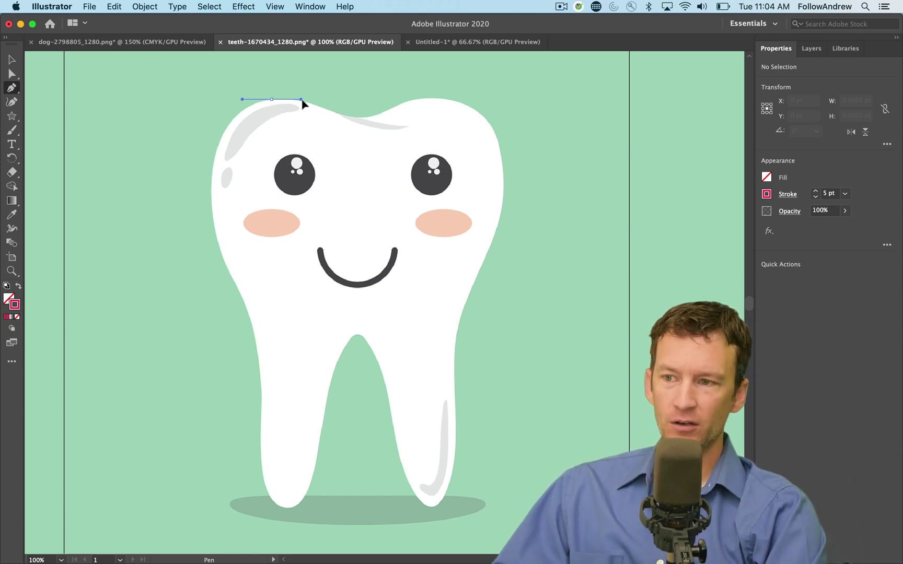
pyautogui.moveTo(305, 98); pyautogui.dragTo(304, 98)
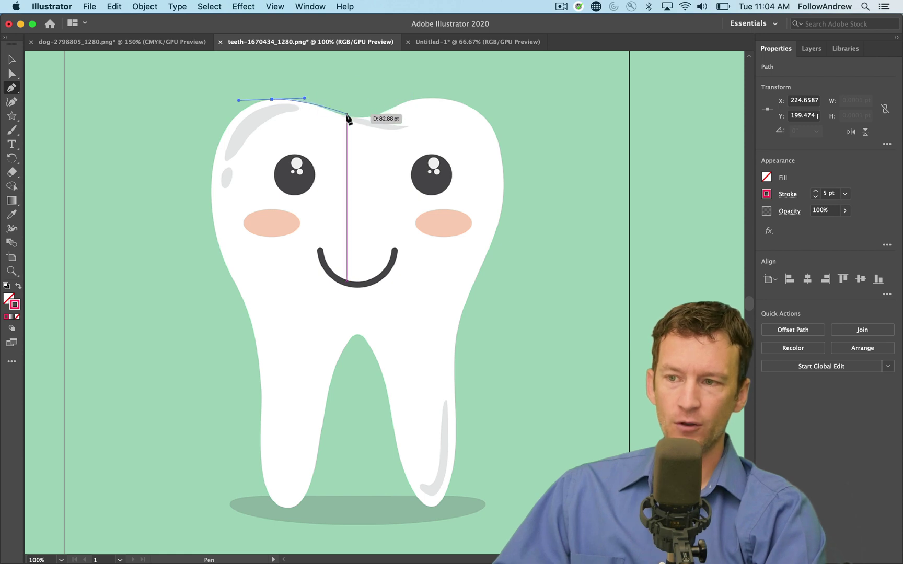
pyautogui.moveTo(350, 117); pyautogui.dragTo(365, 120)
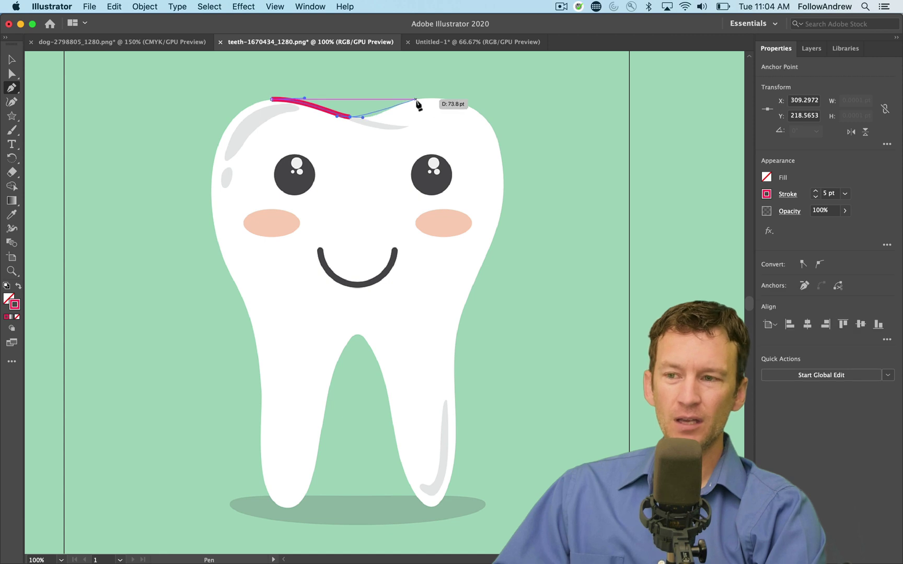
pyautogui.moveTo(439, 99)
pyautogui.mouseDown()
pyautogui.moveTo(463, 96)
pyautogui.moveTo(454, 103)
pyautogui.mouseUp()
pyautogui.press('super+z')
pyautogui.press('super+z')
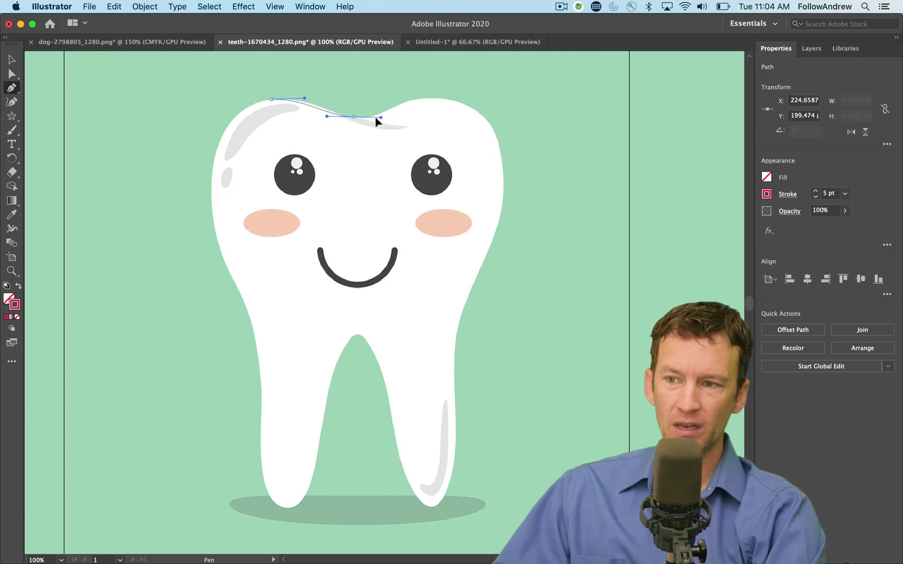
# Step: Continue the curved Pen path through the crown's centre dip, over the right bump and down the right side to the right root's tip
pyautogui.moveTo(353, 117); pyautogui.dragTo(373, 117)
pyautogui.moveTo(471, 104); pyautogui.dragTo(474, 107)
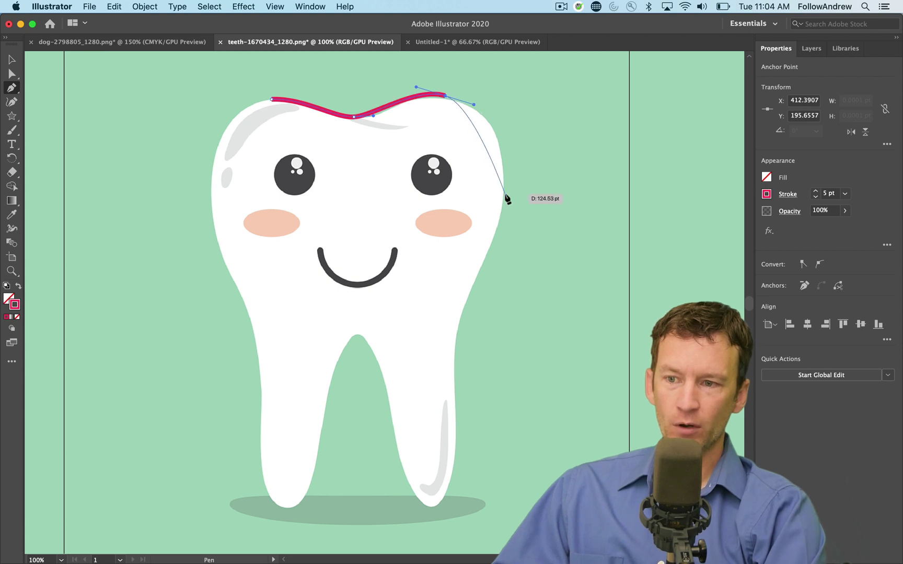
pyautogui.moveTo(505, 194); pyautogui.dragTo(501, 262)
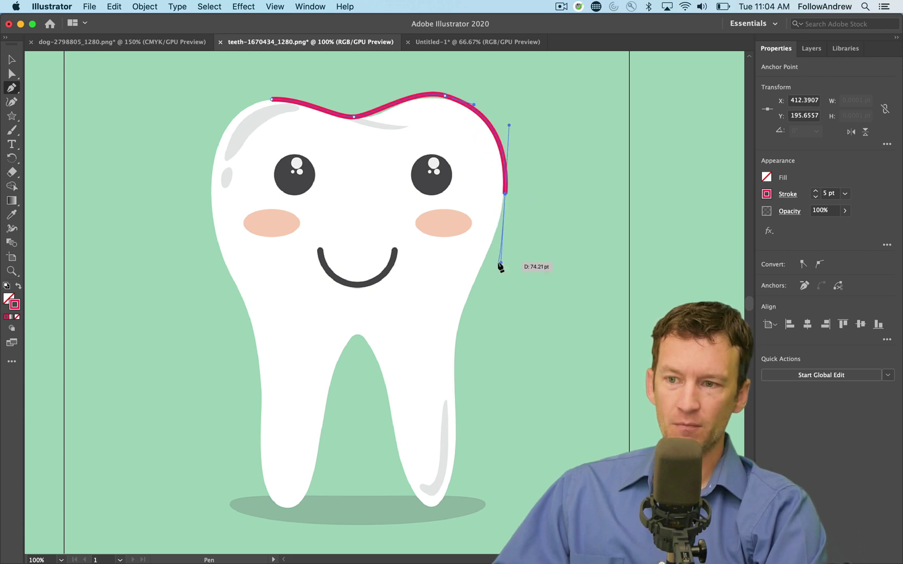
pyautogui.moveTo(456, 337); pyautogui.dragTo(453, 402)
pyautogui.moveTo(451, 399)
pyautogui.mouseDown()
pyautogui.moveTo(454, 515)
pyautogui.moveTo(458, 467)
pyautogui.moveTo(422, 506)
pyautogui.mouseUp()
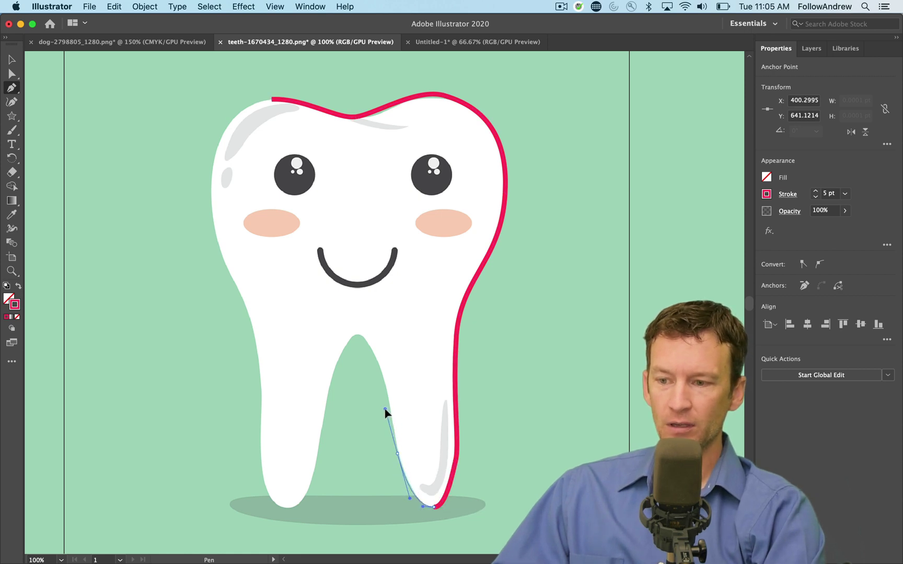
# Step: Trace the arch between the roots, then curve the path around the left root's tip and up its outer edge
pyautogui.moveTo(358, 335); pyautogui.dragTo(329, 328)
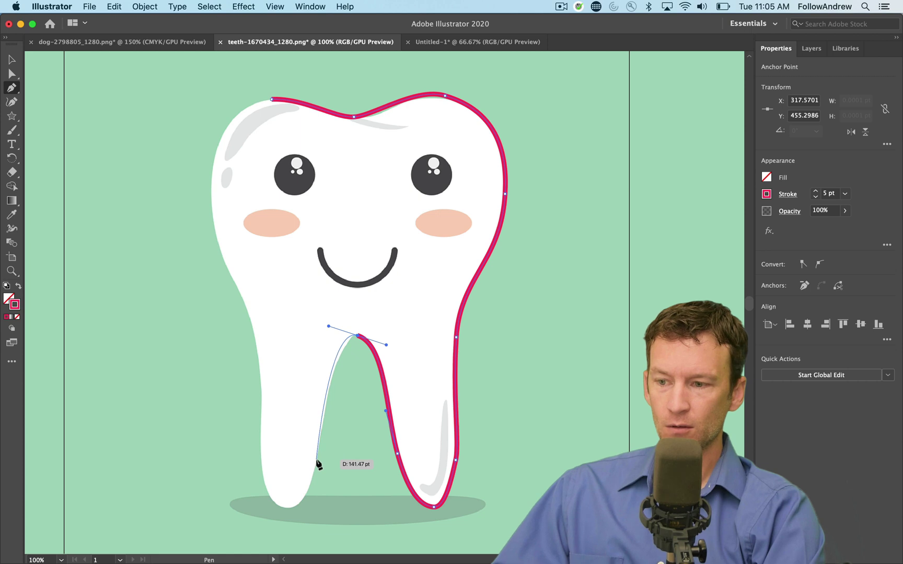
pyautogui.moveTo(314, 467); pyautogui.dragTo(314, 468)
pyautogui.moveTo(288, 506); pyautogui.dragTo(268, 501)
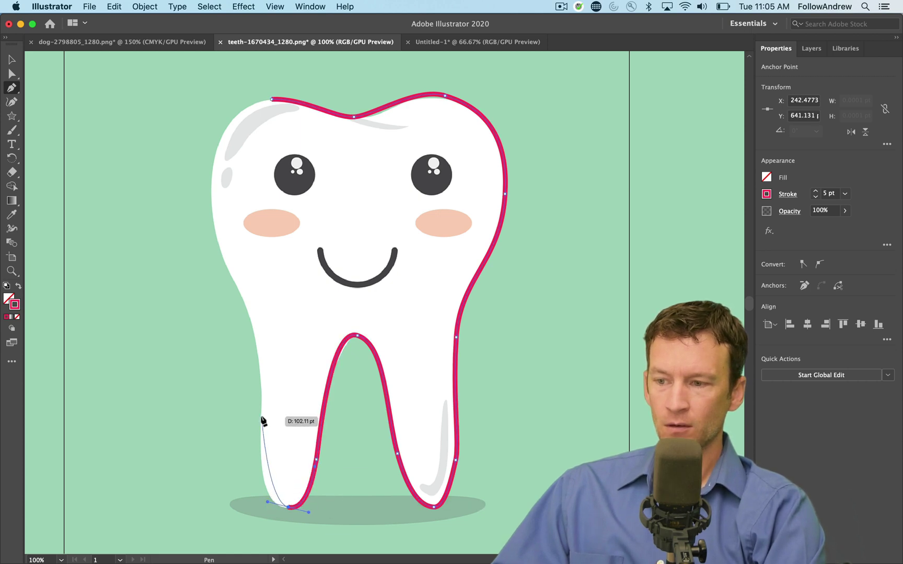
pyautogui.moveTo(261, 415); pyautogui.dragTo(265, 341)
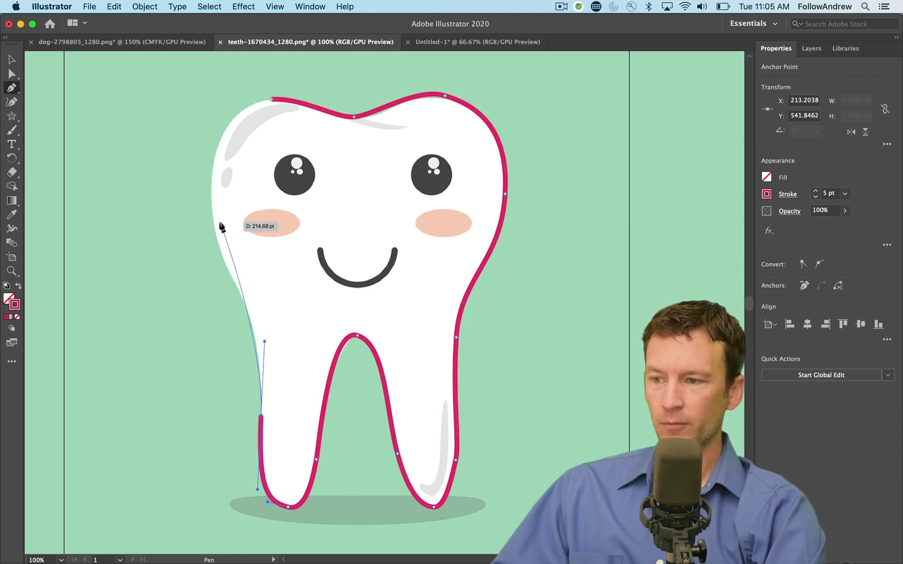
# Step: Place a smooth anchor on the tooth's lower left side, close the path at the starting anchor on the left bump, and deselect it
pyautogui.moveTo(217, 242); pyautogui.dragTo(196, 181)
pyautogui.press('super+z')
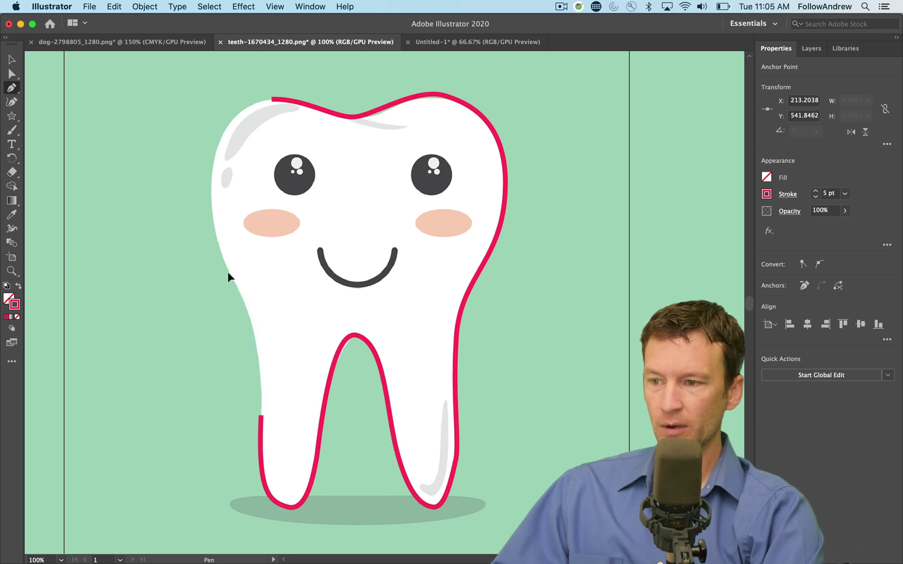
pyautogui.moveTo(217, 256); pyautogui.dragTo(215, 252)
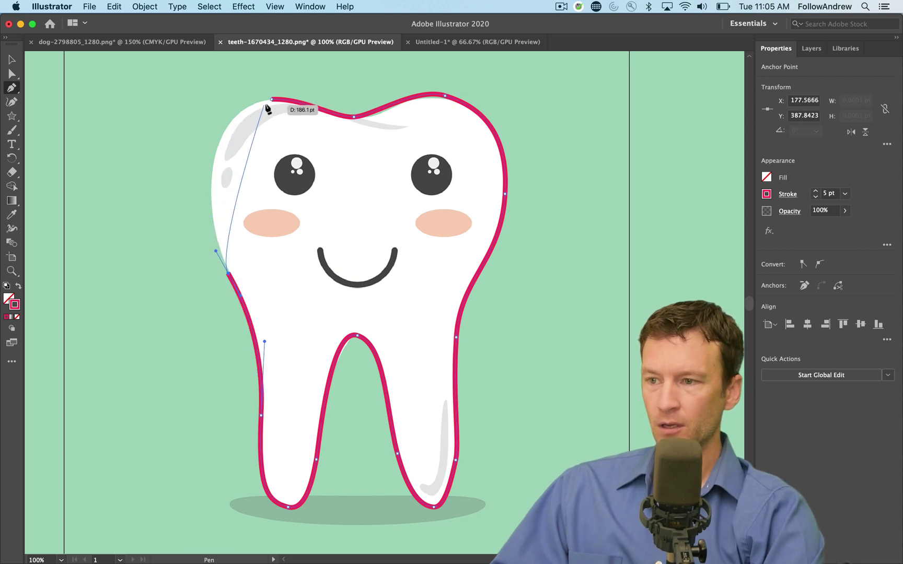
pyautogui.moveTo(271, 98); pyautogui.dragTo(363, 86)
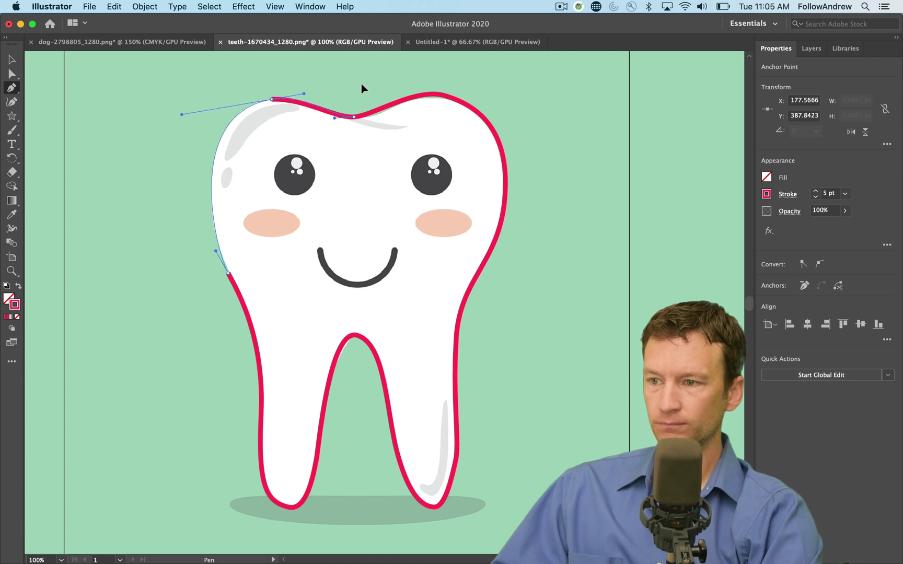
pyautogui.click(12, 61)
pyautogui.click(540, 251)
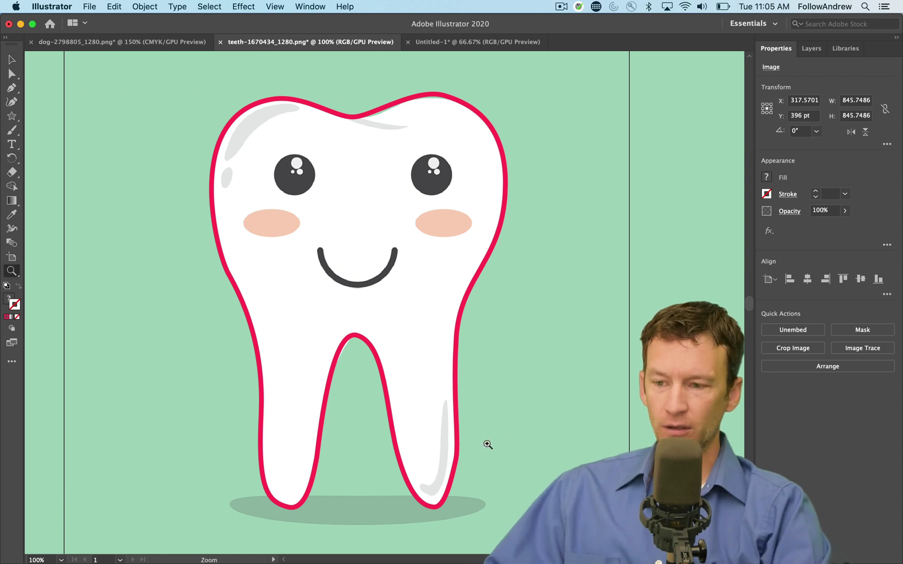
# Step: Move the anchor on the right root's outer edge inward with the Direct Selection tool to fit the tooth
pyautogui.press('z')
pyautogui.click(411, 356)
pyautogui.moveTo(411, 355); pyautogui.dragTo(399, 511)
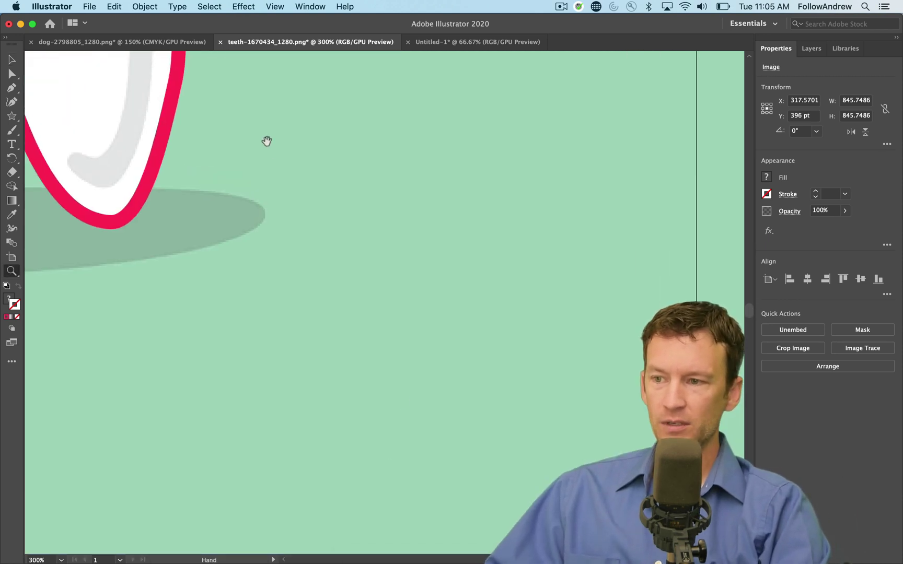
pyautogui.moveTo(266, 141); pyautogui.dragTo(345, 412)
pyautogui.press('a')
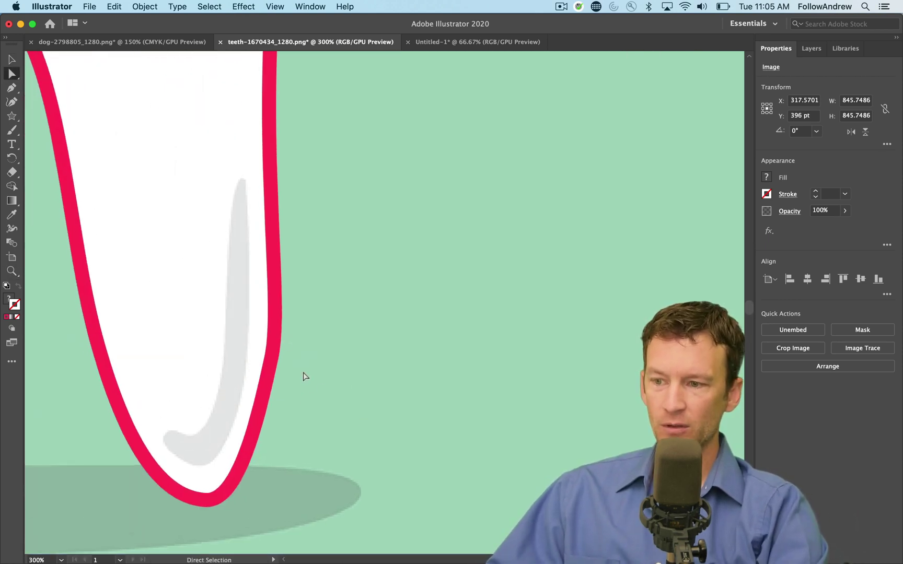
pyautogui.click(272, 342)
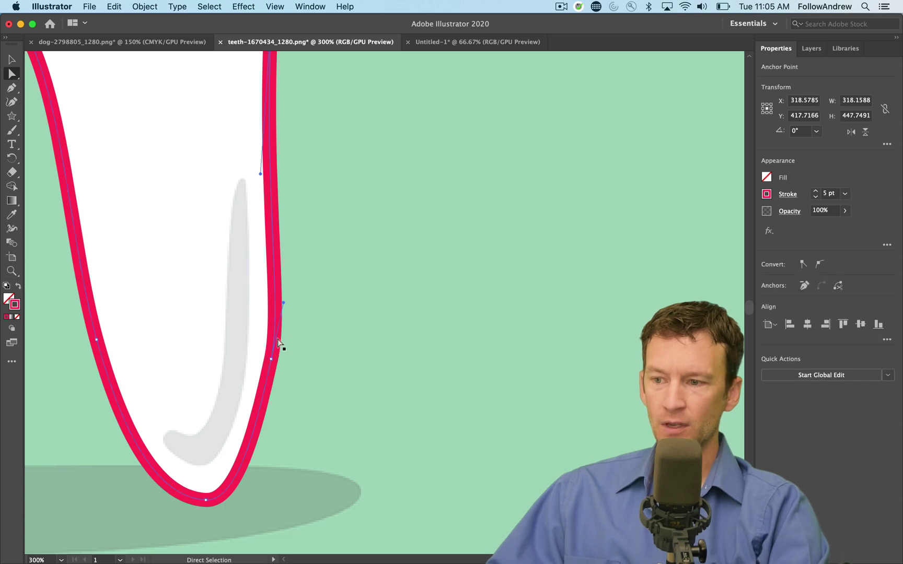
pyautogui.moveTo(282, 307); pyautogui.dragTo(265, 360)
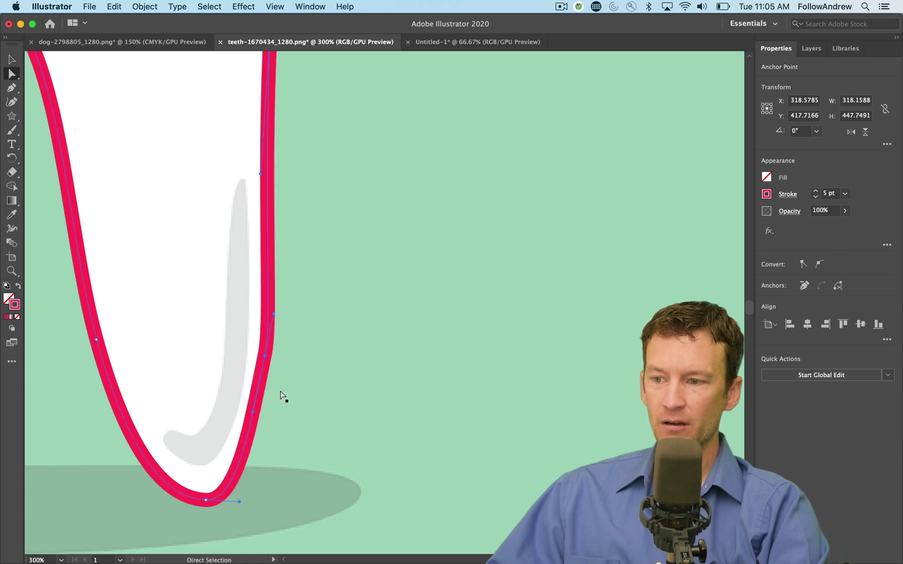
# Step: Adjust the lower direction handle of the right root's outer anchor to smooth the edge, then deselect the path
pyautogui.click(254, 411)
pyautogui.moveTo(254, 412); pyautogui.dragTo(262, 413)
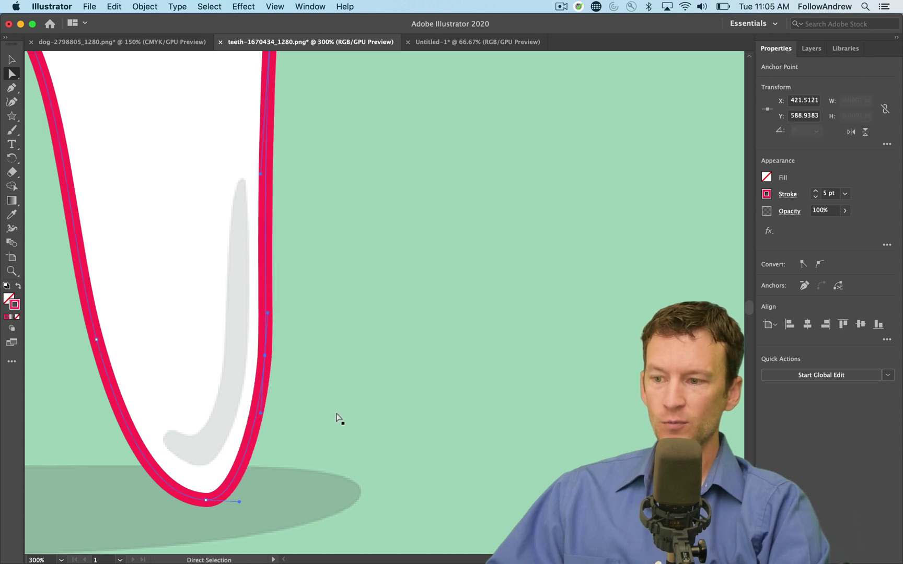
pyautogui.press('super+minus')
pyautogui.press('super+minus')
pyautogui.press('super+minus')
pyautogui.press('super+minus')
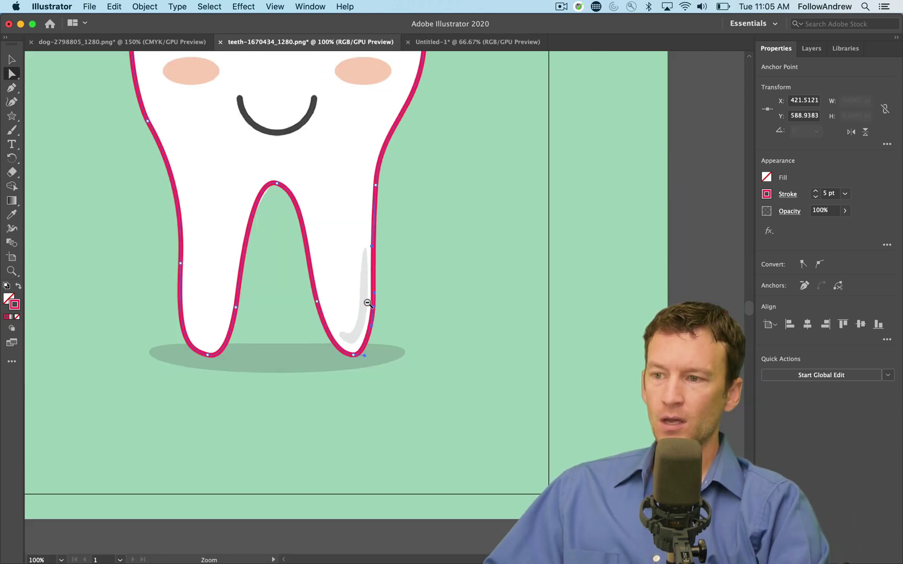
pyautogui.moveTo(417, 296); pyautogui.dragTo(419, 371)
pyautogui.press('v')
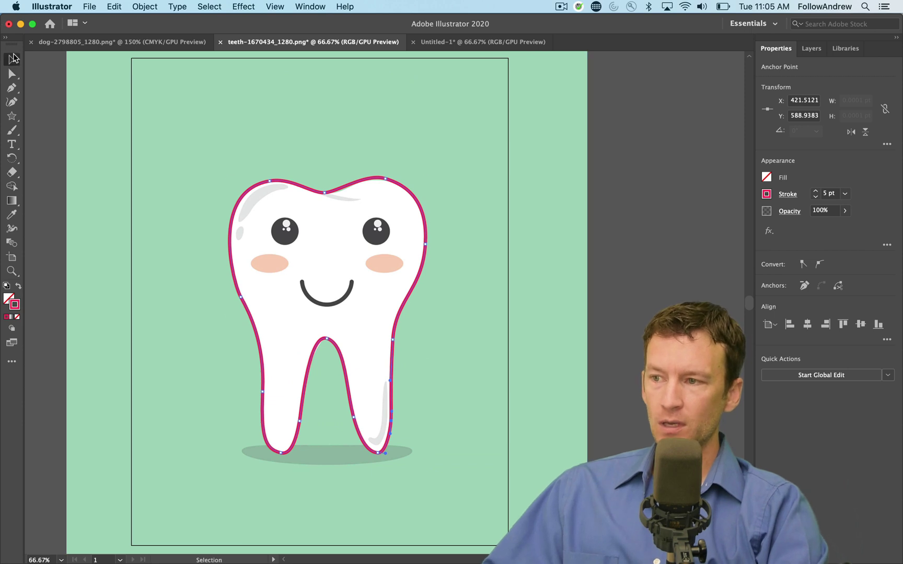
pyautogui.click(499, 405)
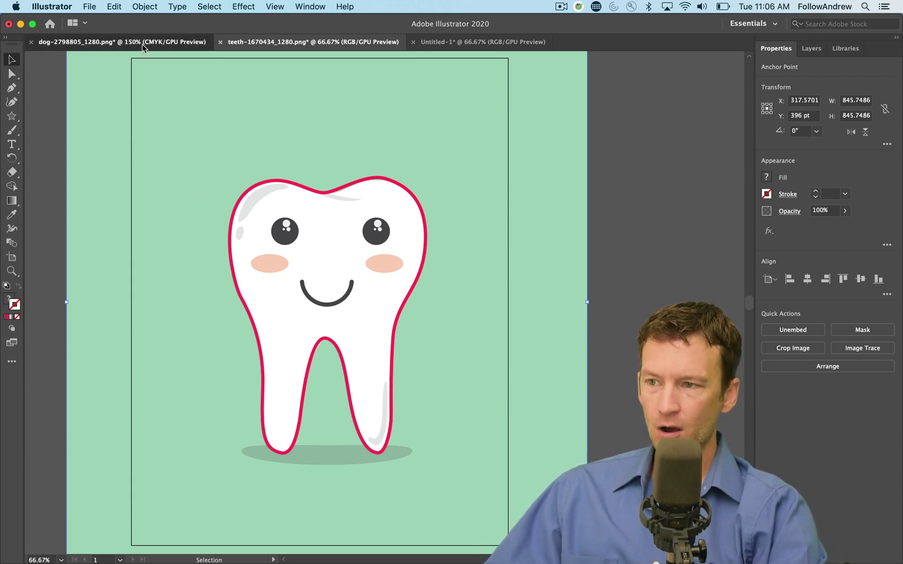
# Step: Switch to dog-2798805_1280.png and start a curved Pen path along the dog's back and the upper edge of its tail
pyautogui.click(122, 42)
pyautogui.moveTo(423, 353); pyautogui.dragTo(148, 264)
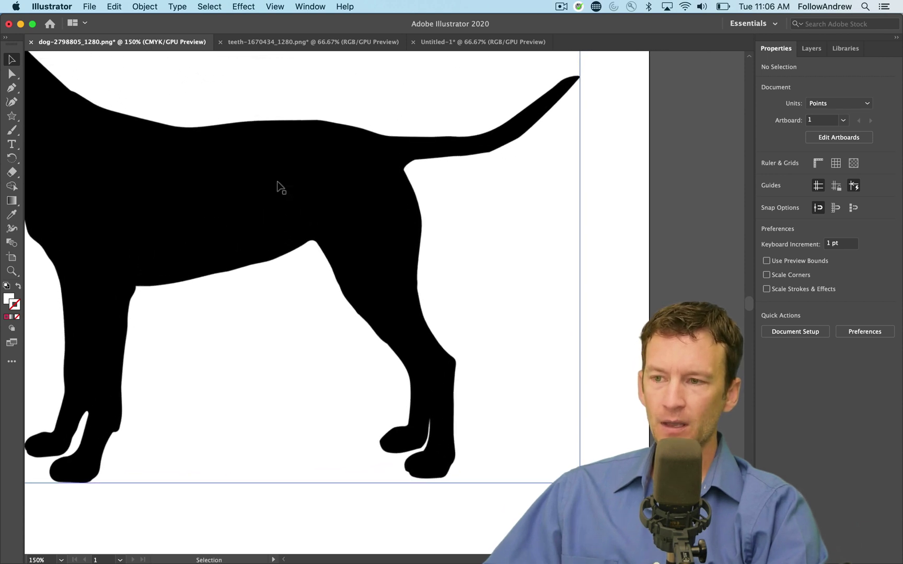
pyautogui.scroll(3, 335, 256)
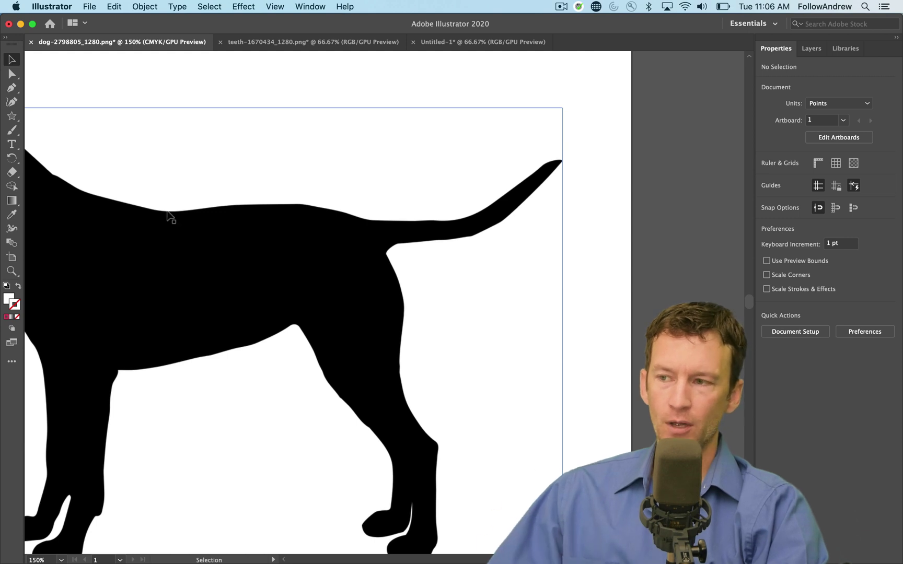
pyautogui.click(12, 88)
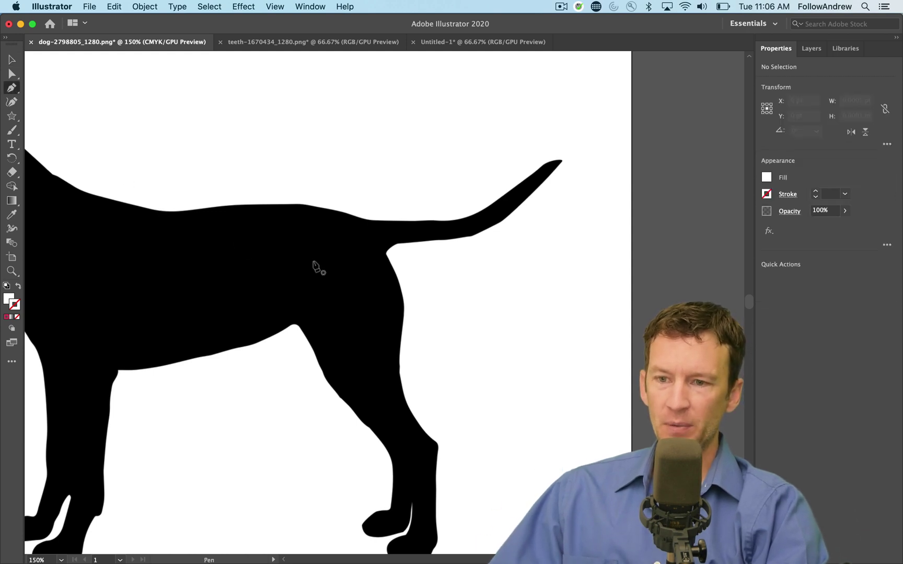
pyautogui.click(248, 204)
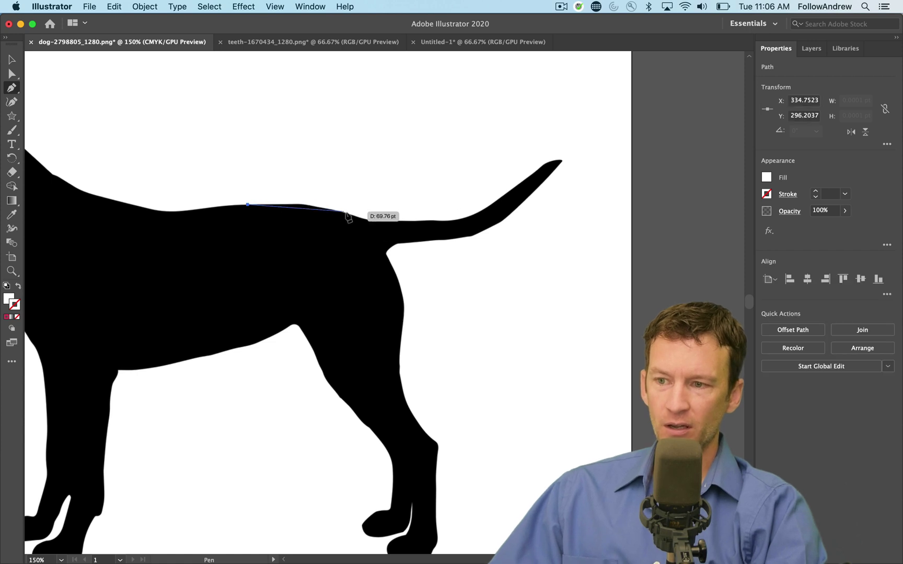
pyautogui.moveTo(364, 219); pyautogui.dragTo(411, 241)
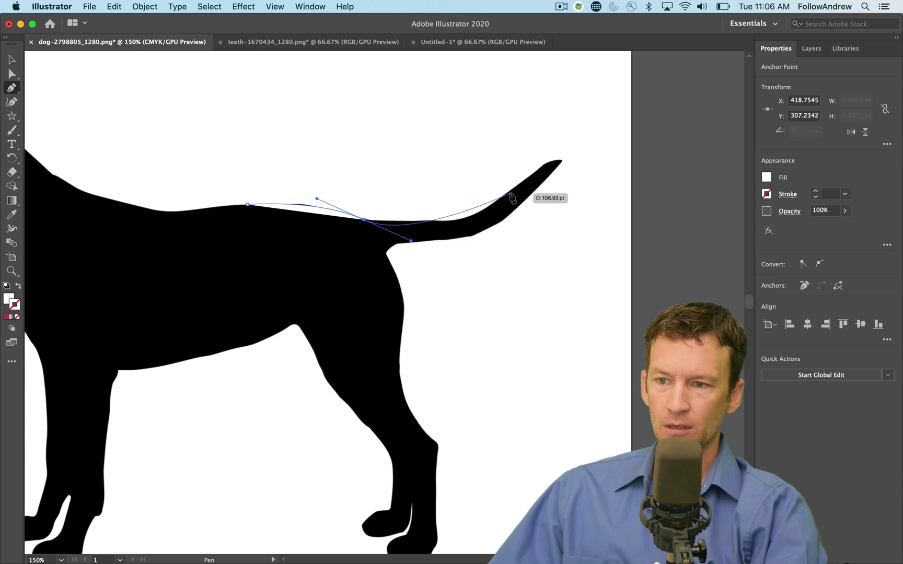
pyautogui.moveTo(510, 192); pyautogui.dragTo(527, 175)
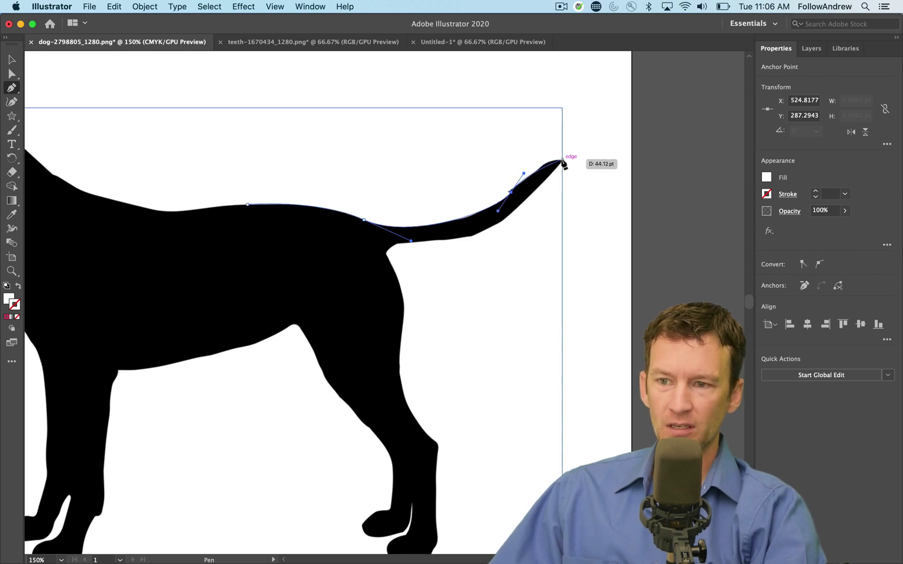
pyautogui.moveTo(562, 159); pyautogui.dragTo(602, 164)
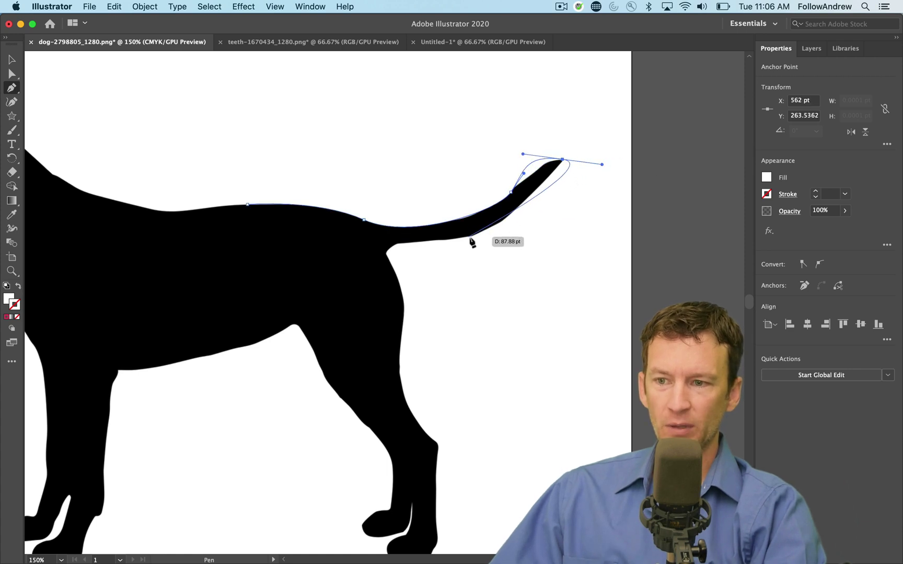
pyautogui.moveTo(470, 237)
pyautogui.mouseDown()
pyautogui.moveTo(529, 280)
pyautogui.moveTo(470, 238)
pyautogui.mouseUp()
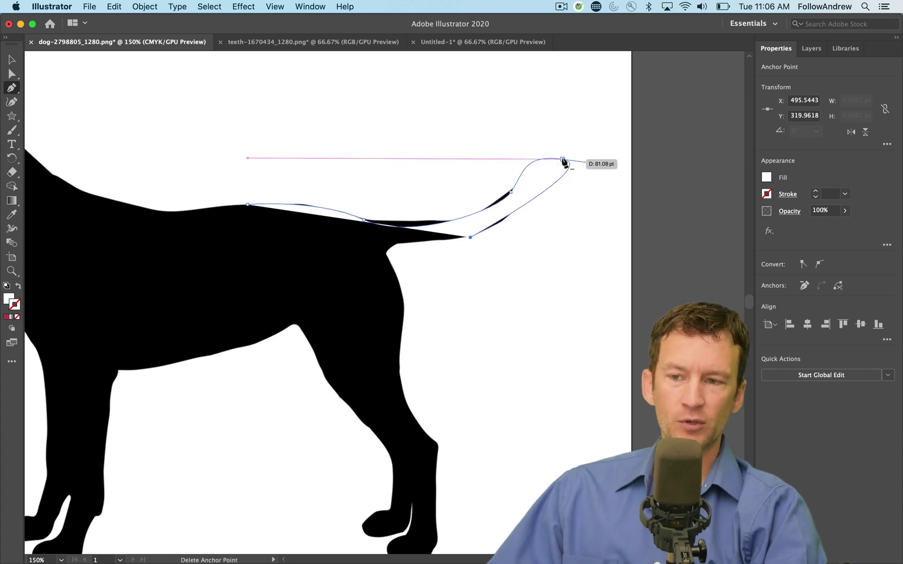
pyautogui.press('super+z')
pyautogui.press('super+z')
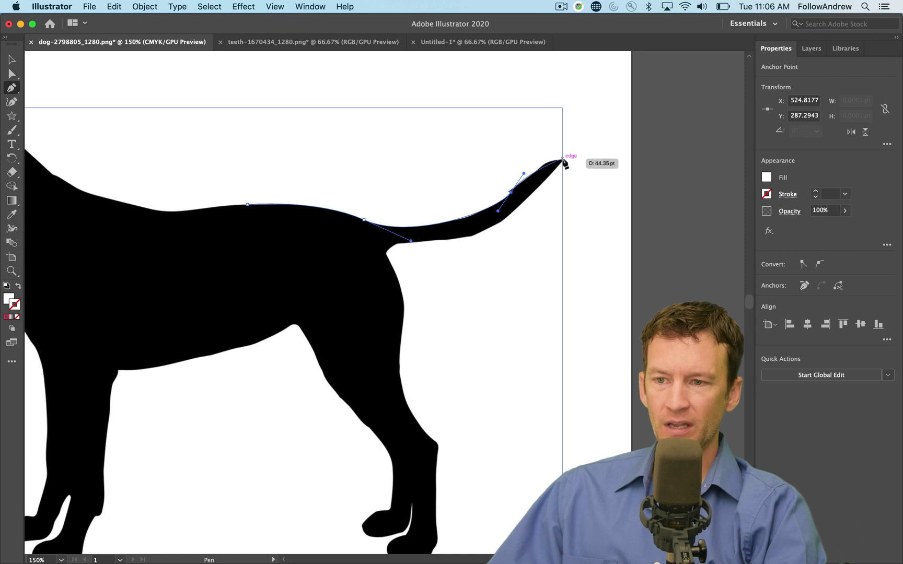
# Step: Place a corner anchor without an outgoing handle at the tail's tip, then trace the tail's underside and the rump to the upper thigh
pyautogui.moveTo(562, 160); pyautogui.dragTo(578, 162)
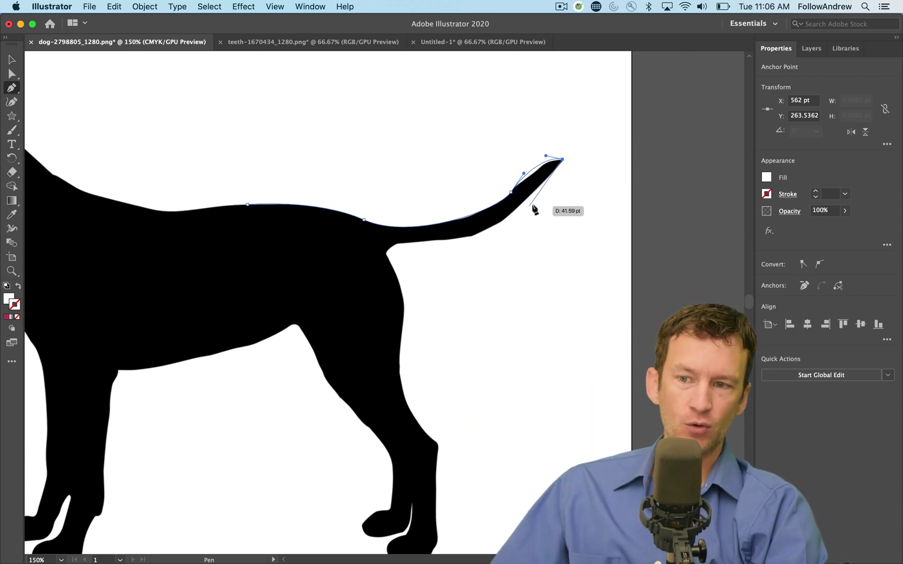
pyautogui.moveTo(513, 211); pyautogui.dragTo(501, 221)
pyautogui.moveTo(399, 244); pyautogui.dragTo(391, 268)
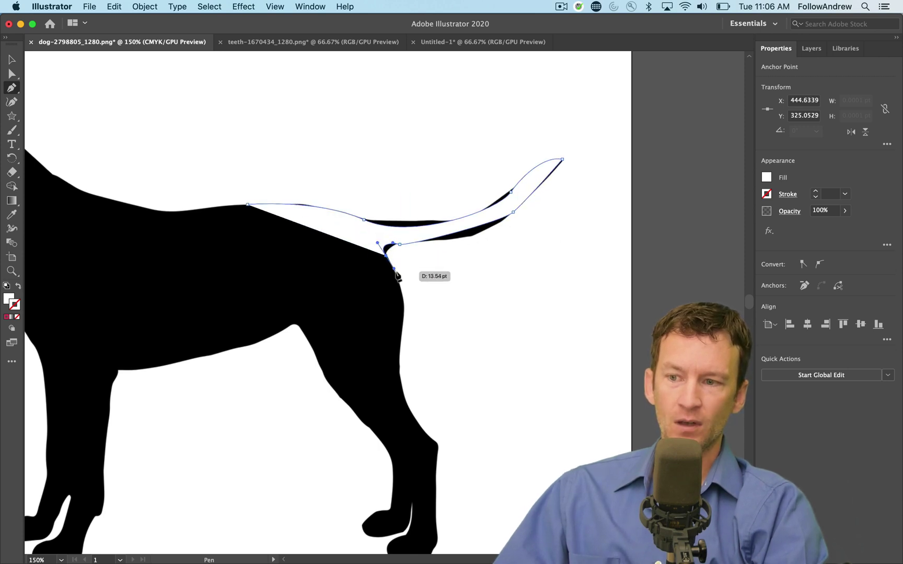
pyautogui.moveTo(405, 306); pyautogui.dragTo(405, 327)
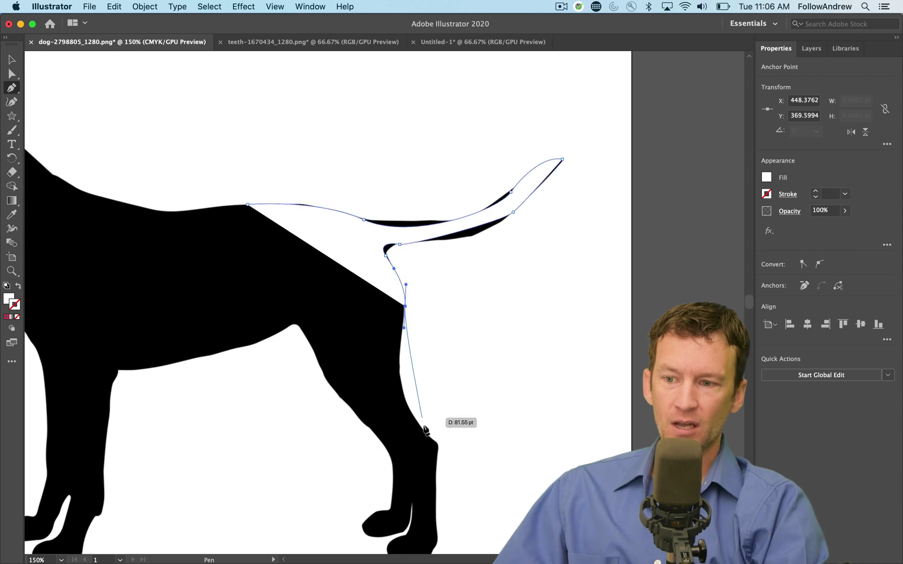
# Step: Add a corner anchor at the hock and continue the path down the hind leg's back edge to the paw's underside
pyautogui.moveTo(437, 444); pyautogui.dragTo(496, 259)
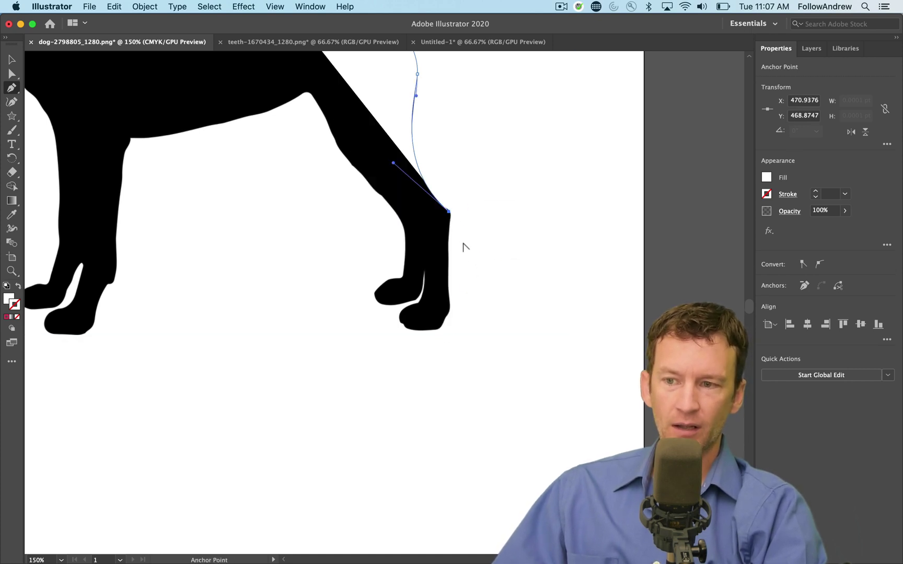
pyautogui.moveTo(463, 243); pyautogui.dragTo(449, 402)
pyautogui.scroll(5, 265, 349)
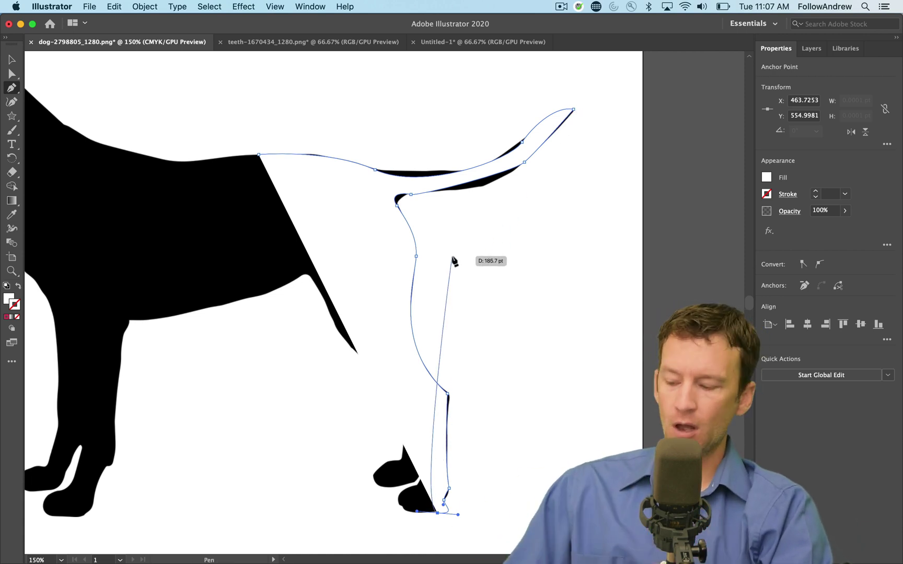
# Step: View the whole dog tracing, then switch back to the teeth-1670434_1280.png document
pyautogui.keyDown('alt'); pyautogui.keyDown('super'); pyautogui.click(415, 242); pyautogui.keyUp('super'); pyautogui.keyUp('alt')
pyautogui.keyDown('alt'); pyautogui.keyDown('super'); pyautogui.click(391, 250); pyautogui.keyUp('super'); pyautogui.keyUp('alt')
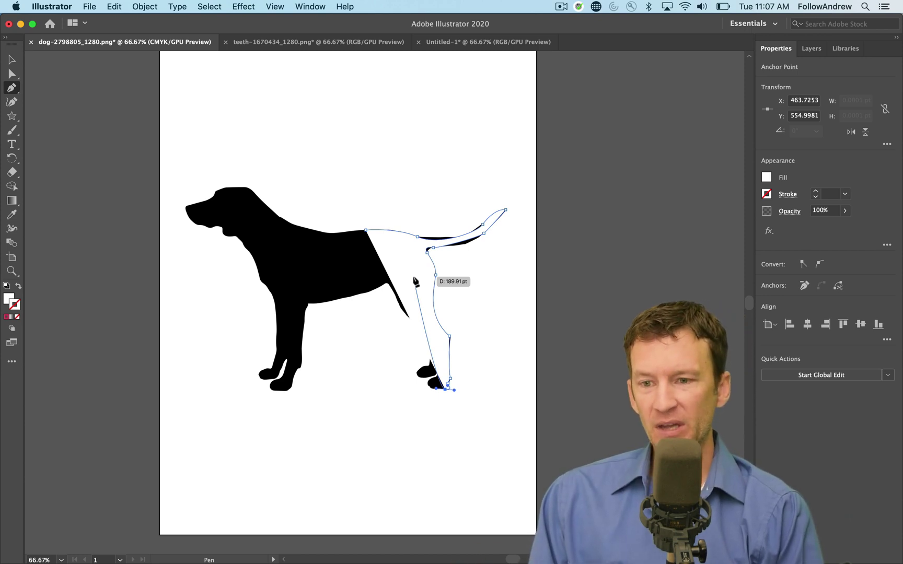
pyautogui.click(344, 46)
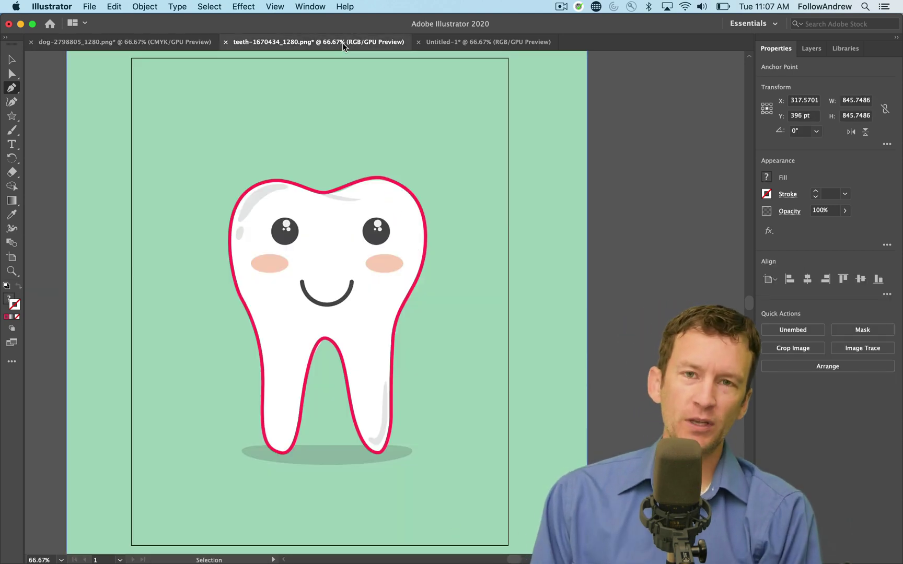